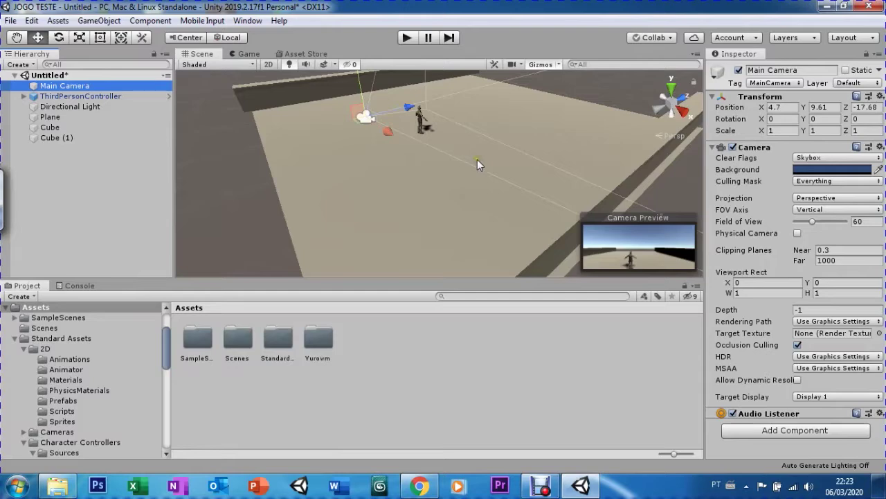
Step: Browse the Asset Store to the Modern Zombie Free product page by Artalasky
left_click(306, 54)
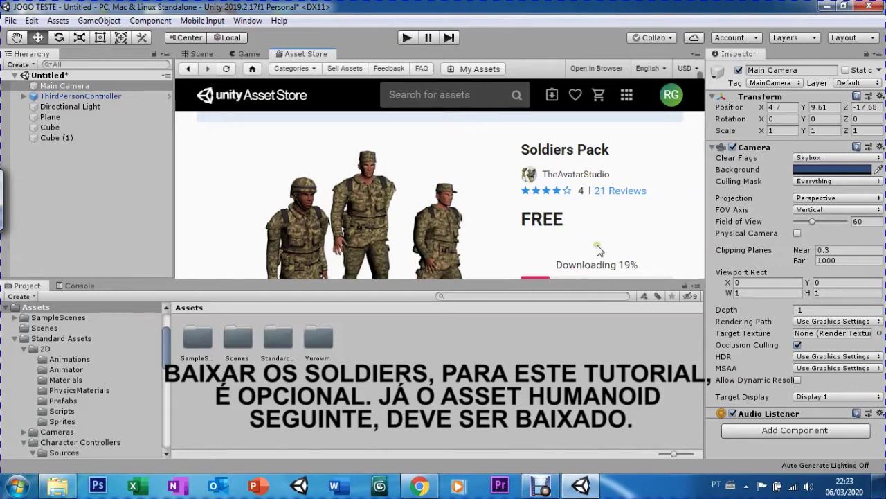
left_click(202, 54)
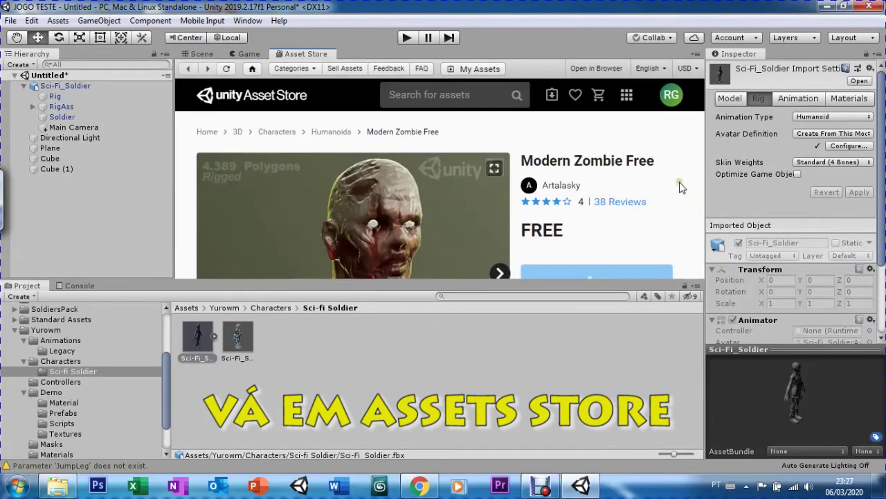
Step: Download Modern Zombie Free and import all of its files into the project
scroll(679, 206, "down", 1)
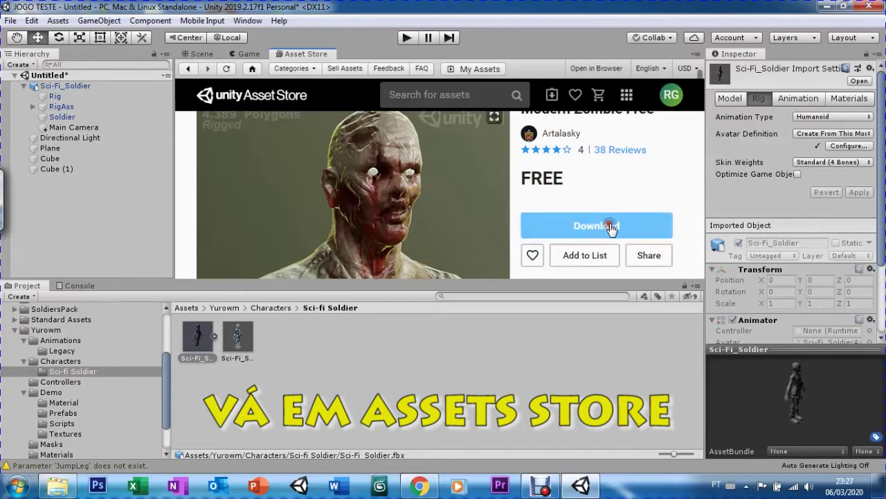
left_click(611, 227)
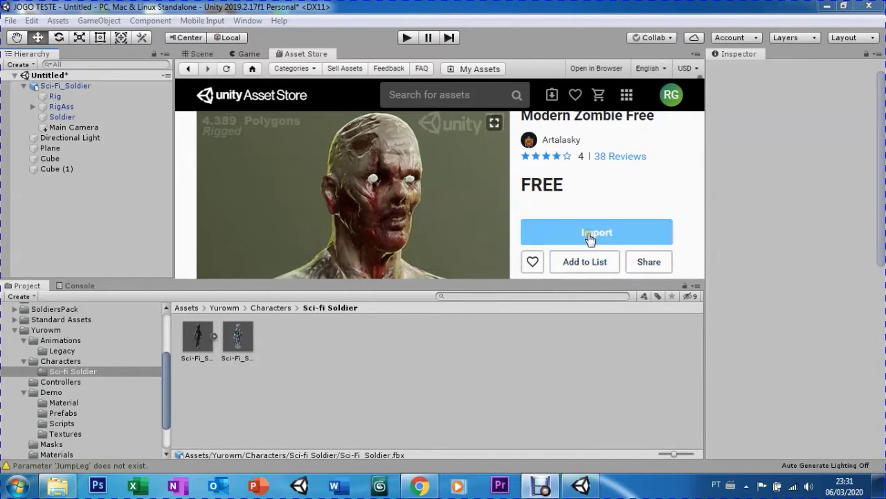
left_click(597, 235)
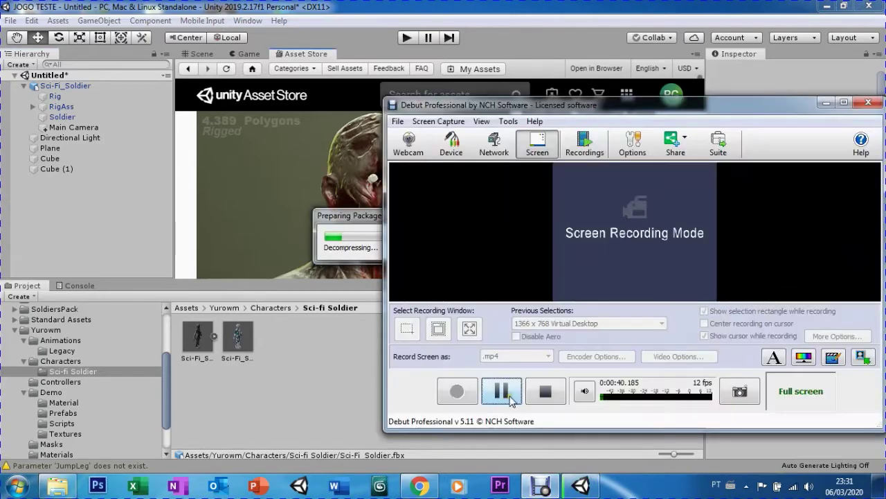
left_click(510, 400)
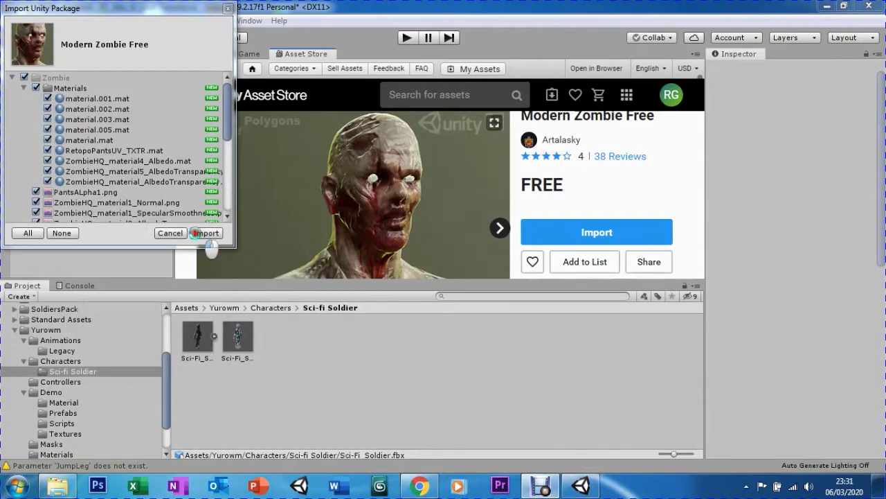
left_click(206, 233)
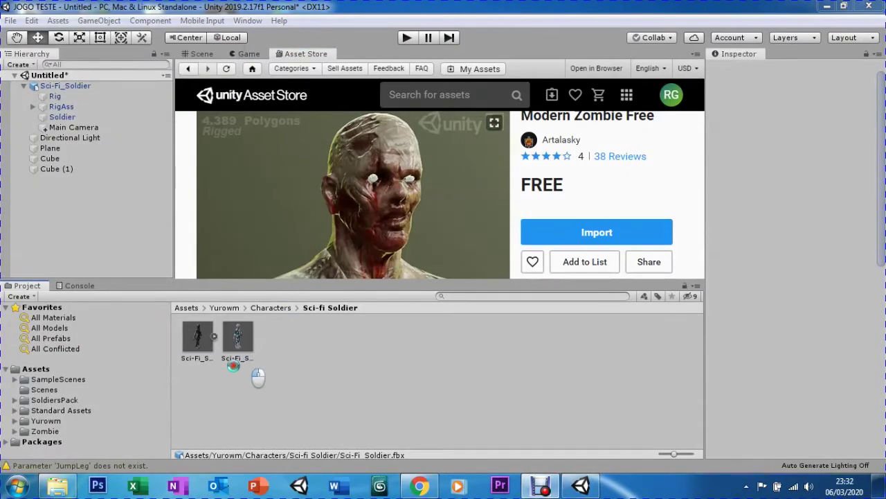
left_click(196, 56)
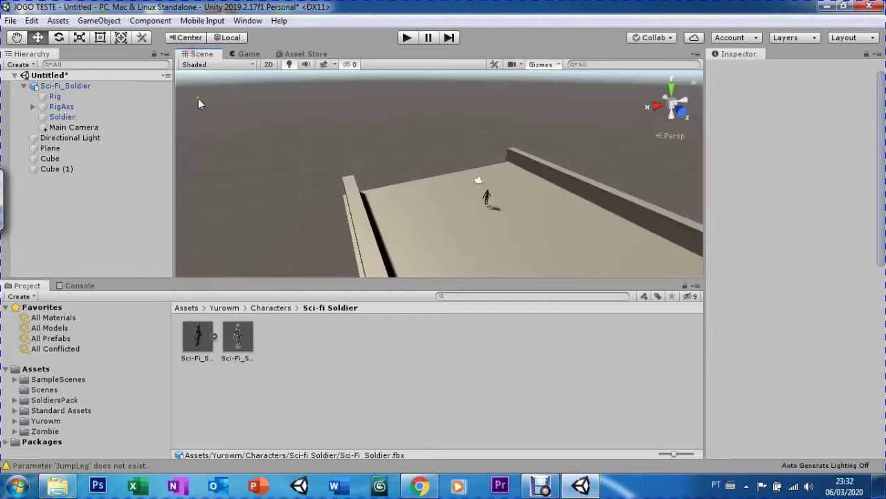
Step: Open the Zombie folder and inspect ZombieRig's import settings (Humanoid rig, Scale Factor 3) and parts
left_click(28, 433)
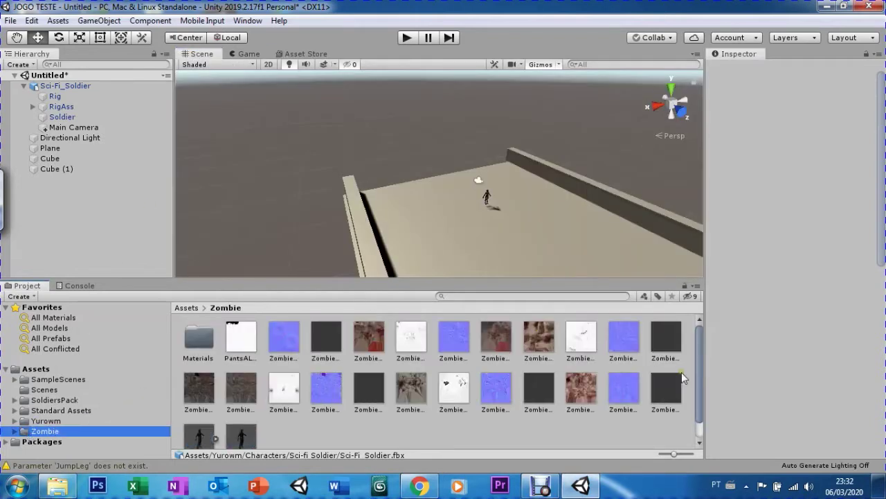
scroll(697, 382, "down", 1)
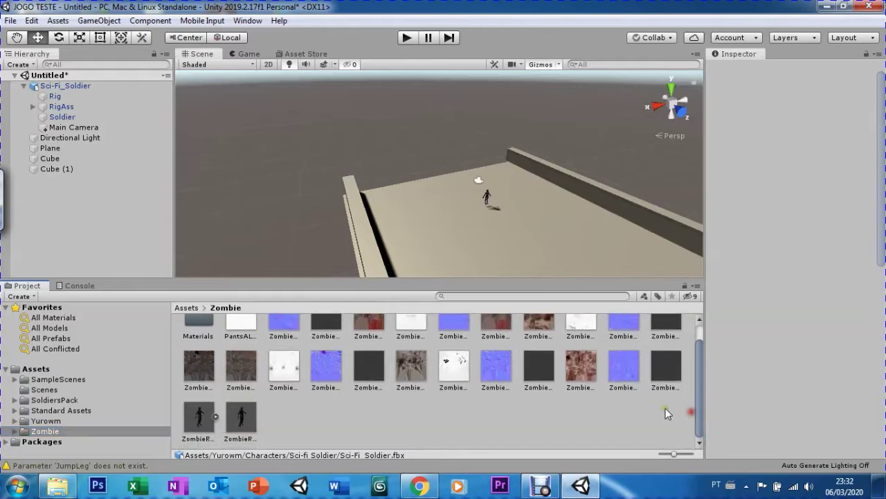
left_click(201, 419)
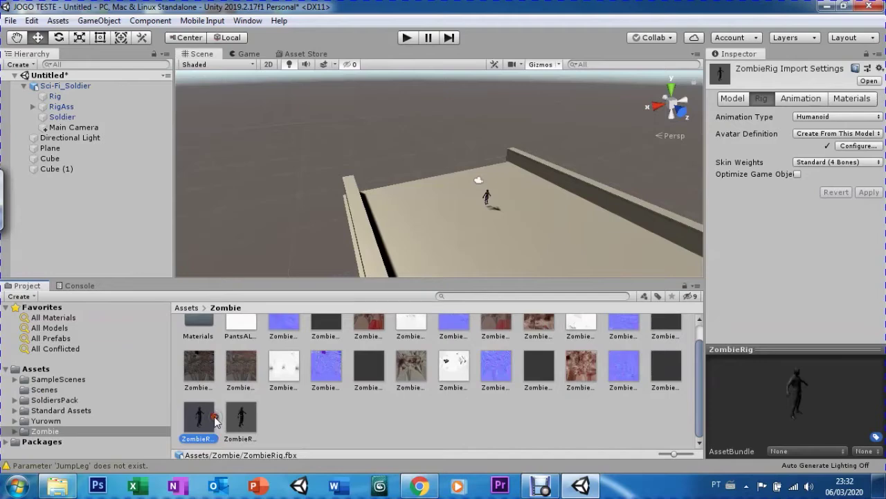
left_click(216, 419)
mouse_move(700, 397)
left_mouse_down()
mouse_move(702, 441)
mouse_move(700, 425)
left_mouse_up()
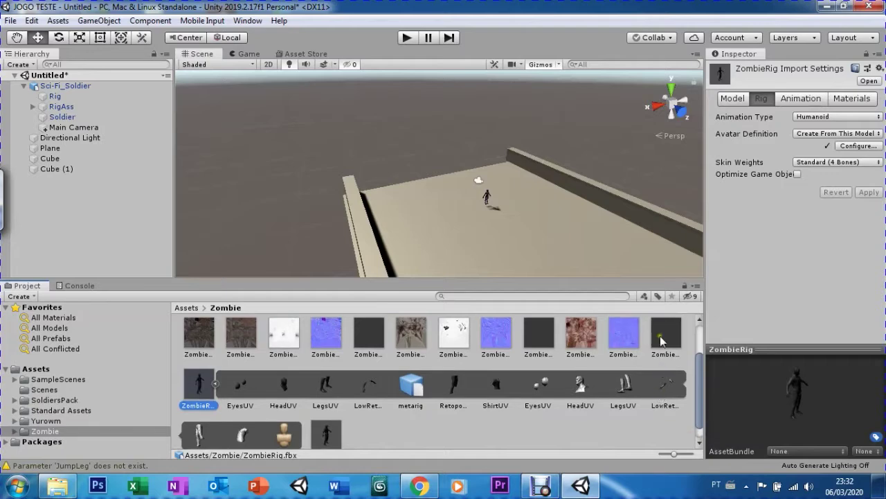
left_click(732, 100)
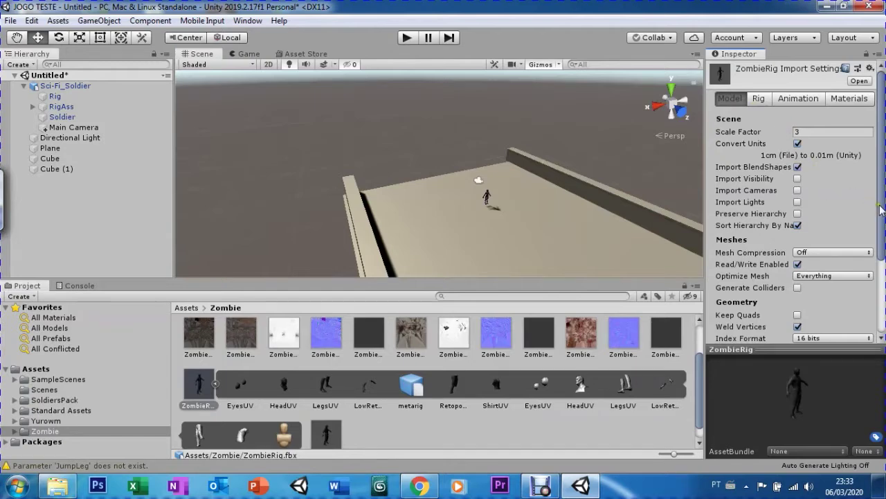
Step: Turn off Import Animation for the ZombieRig model
left_click_drag(882, 201, 883, 196)
left_click(759, 99)
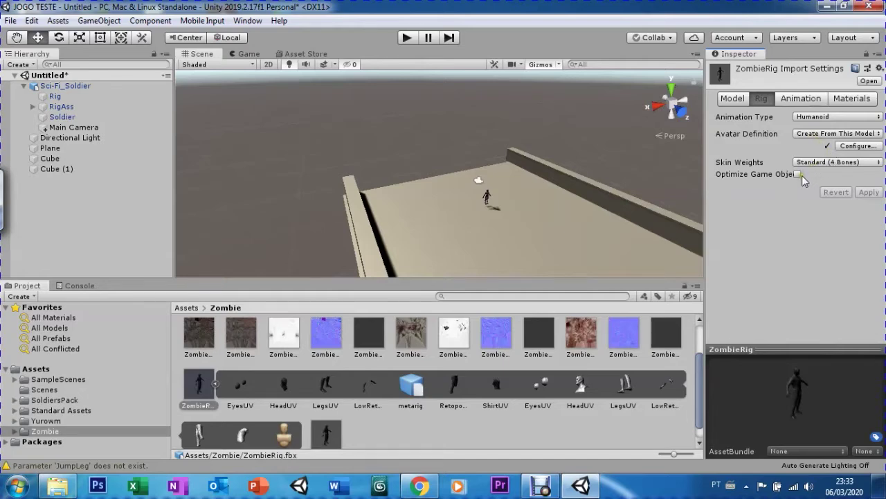
left_click(786, 99)
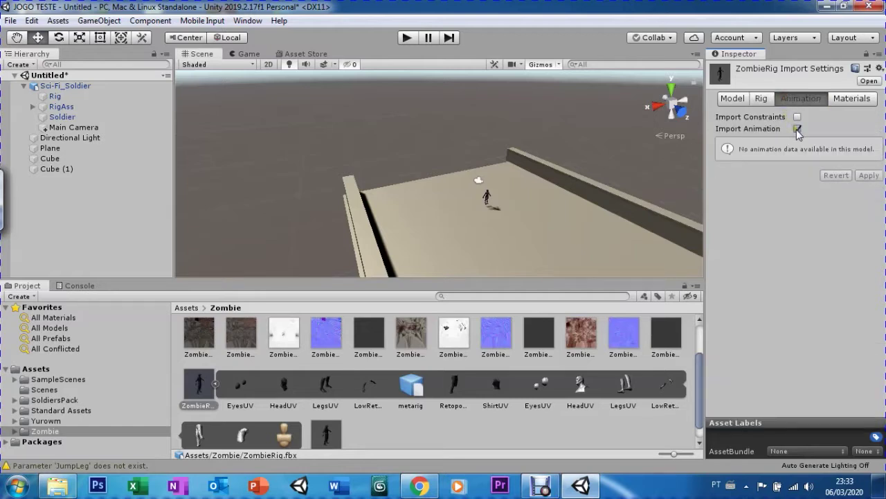
left_click(797, 129)
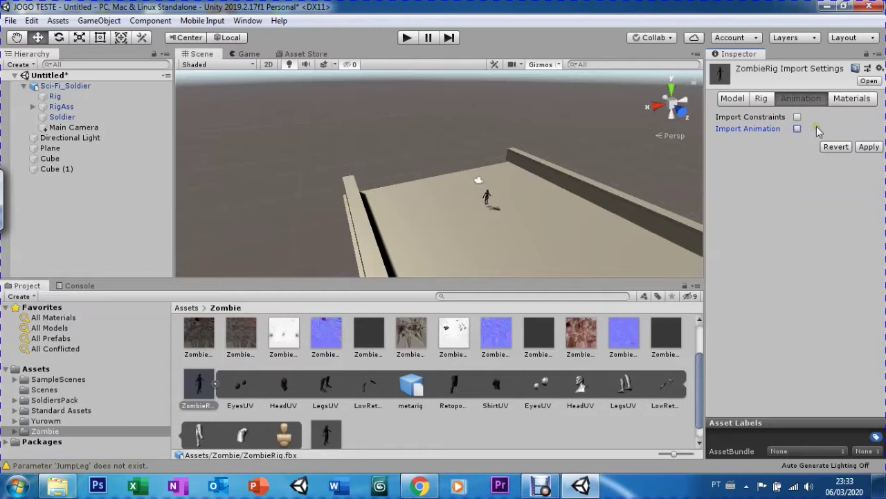
Step: Use external materials named Model Name + Model's Material, searched in Local Materials Folder, and apply
left_click(844, 98)
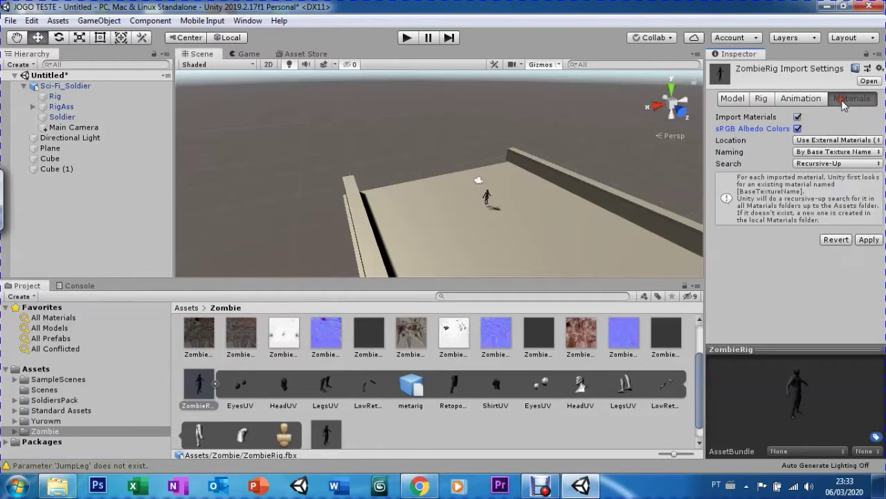
left_click(832, 141)
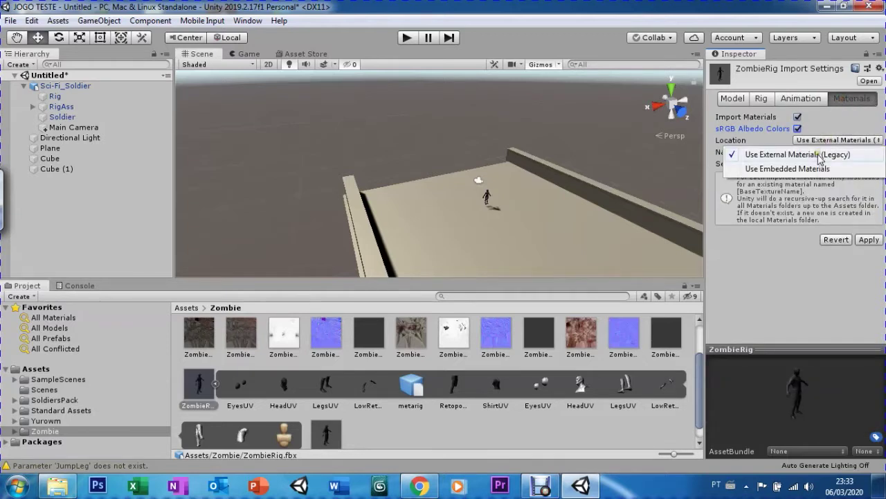
left_click(818, 155)
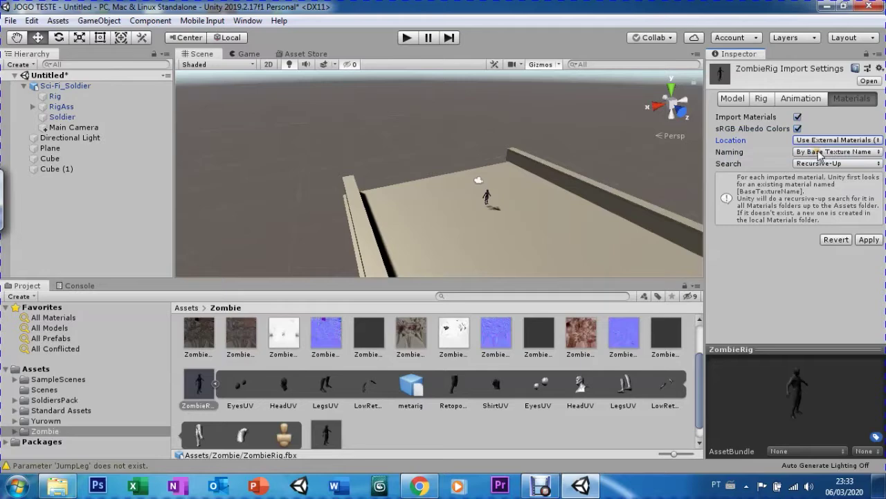
left_click(819, 153)
left_click(809, 195)
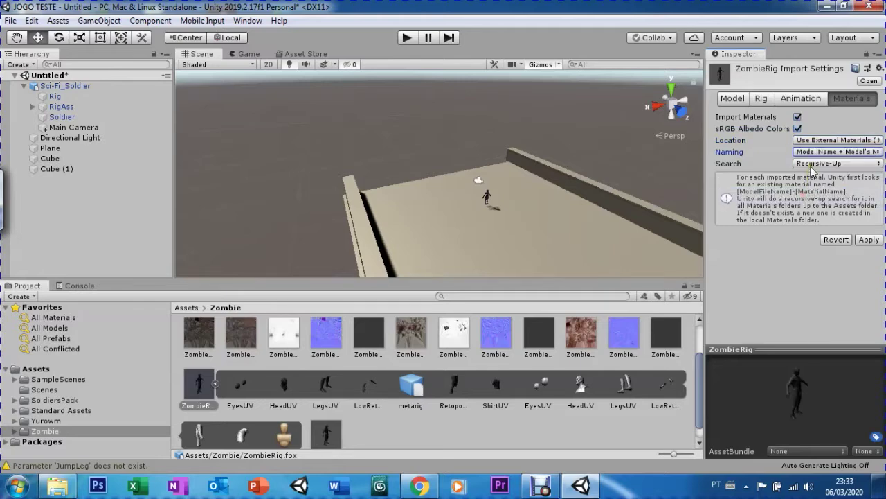
left_click(812, 166)
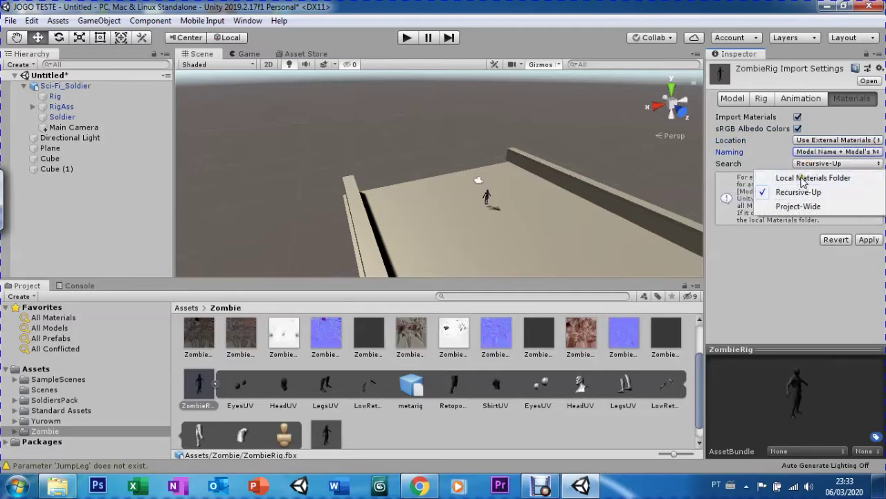
left_click(803, 178)
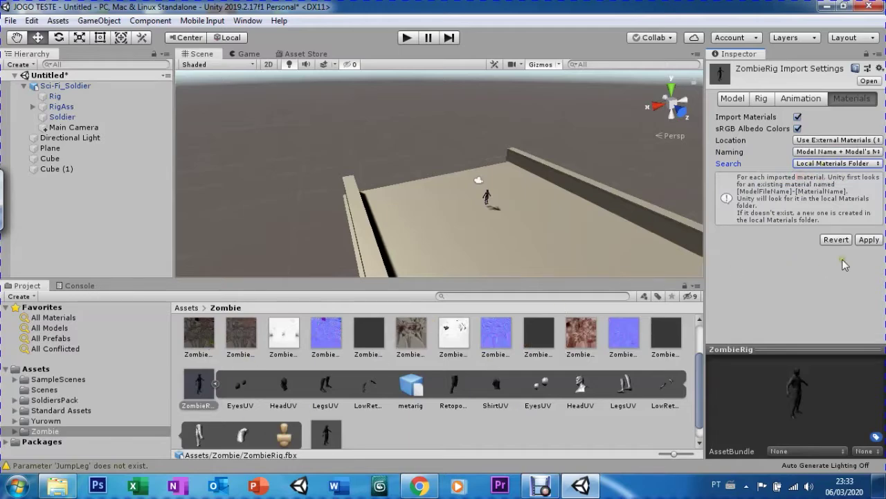
left_click(867, 240)
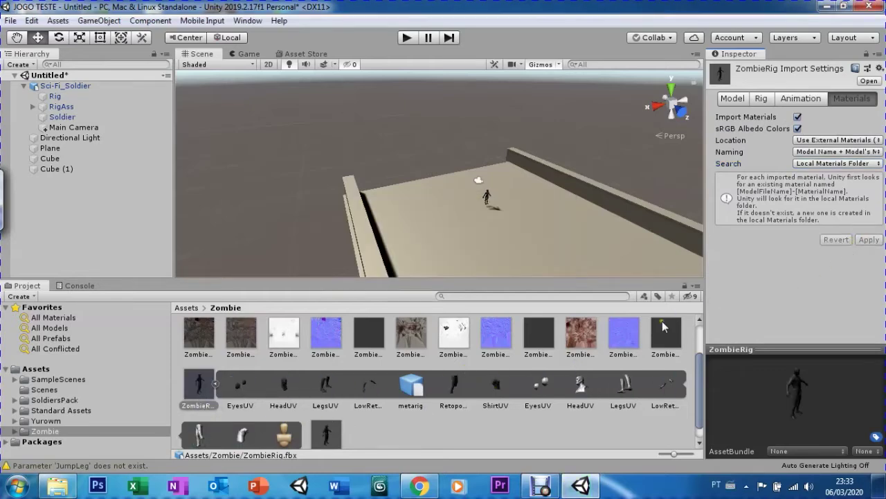
left_click(736, 102)
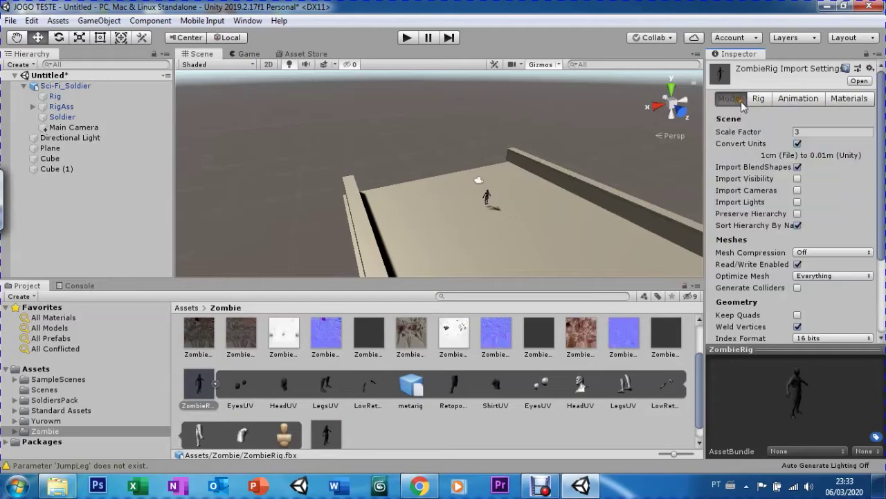
Step: Place ZombieRig in the scene, scale it to about 0.2758 and move it to X 6.43, Y 7.91
left_click_drag(191, 397, 447, 227)
key("r")
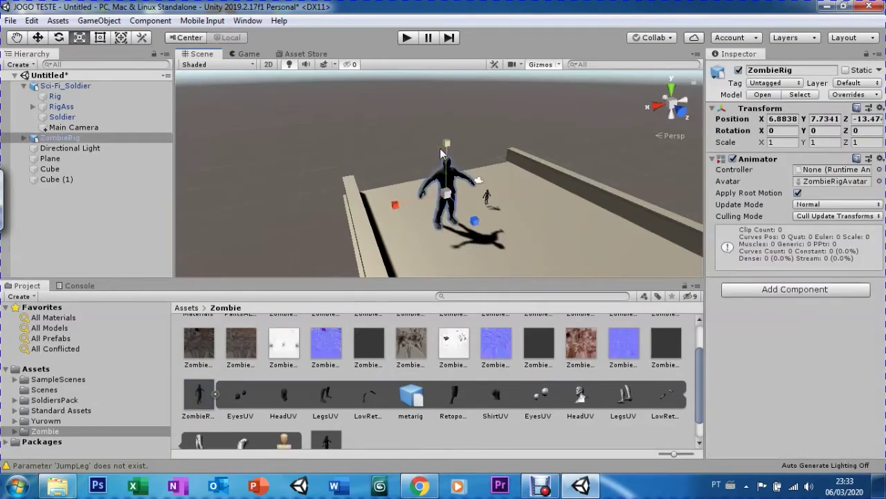
left_click_drag(447, 194, 445, 234)
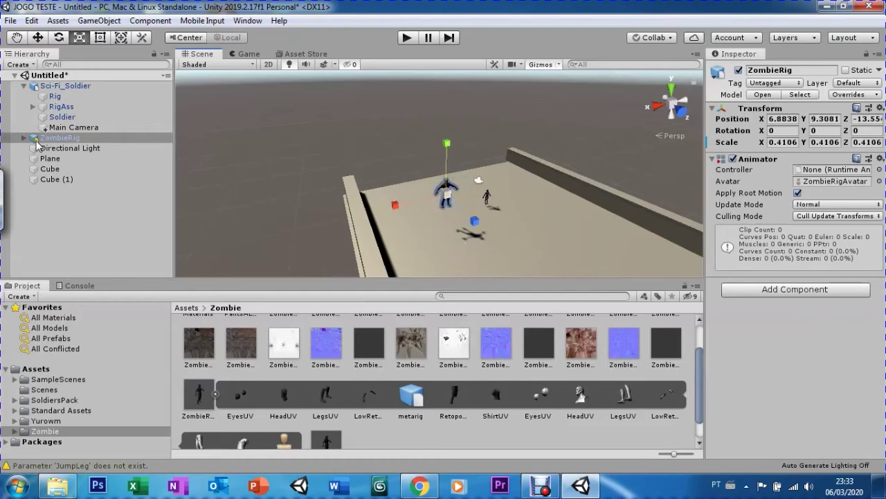
double_click(36, 142)
mouse_move(441, 175)
left_mouse_down()
mouse_move(436, 200)
mouse_move(450, 221)
left_mouse_up()
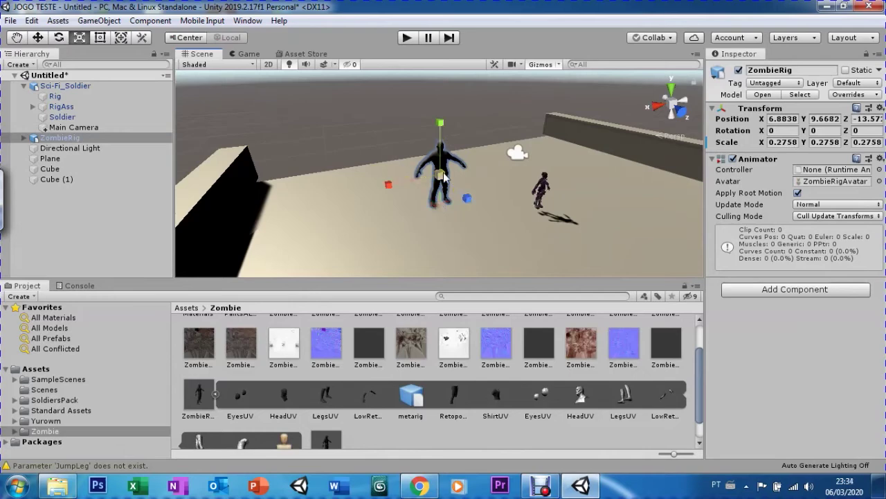
key("w")
left_click_drag(389, 182, 456, 230)
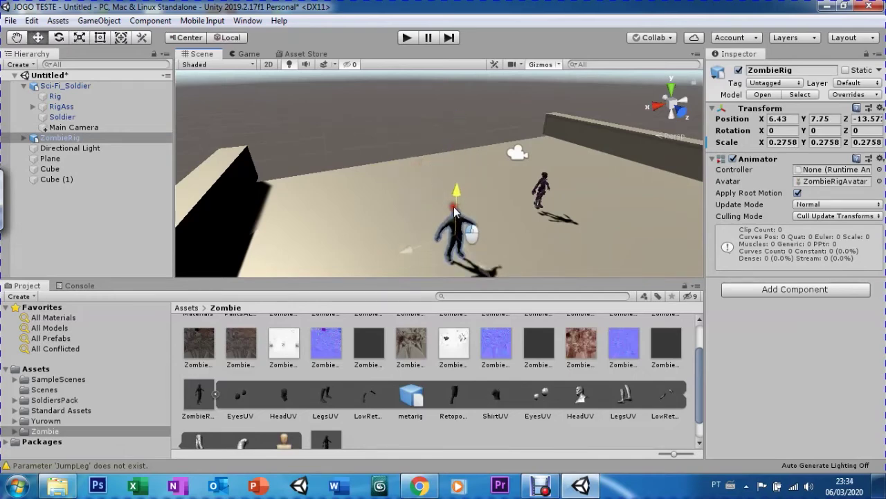
left_click_drag(456, 230, 453, 203)
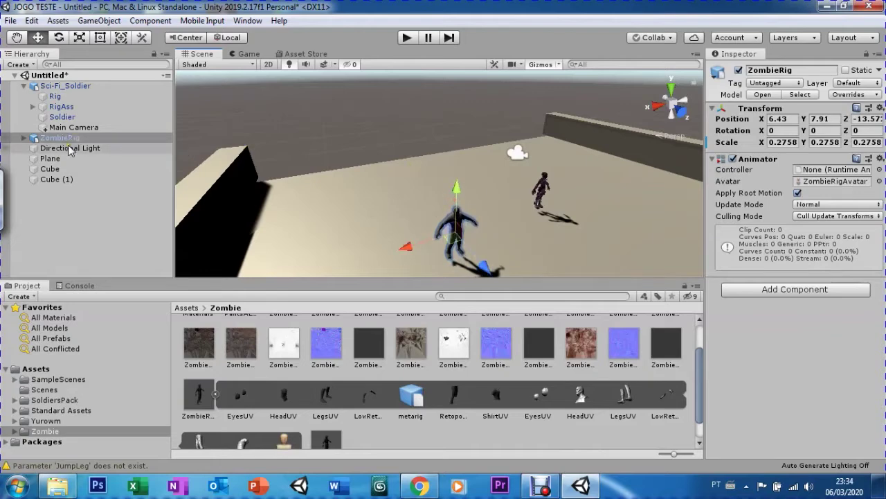
Step: Add the Third Person Character and Third Person User Control components to the zombie
left_click(758, 289)
left_click(755, 313)
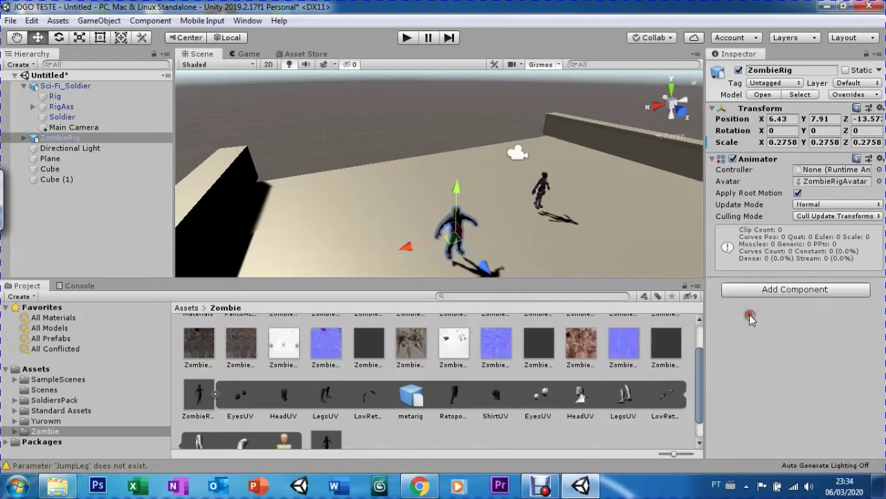
left_click(752, 327)
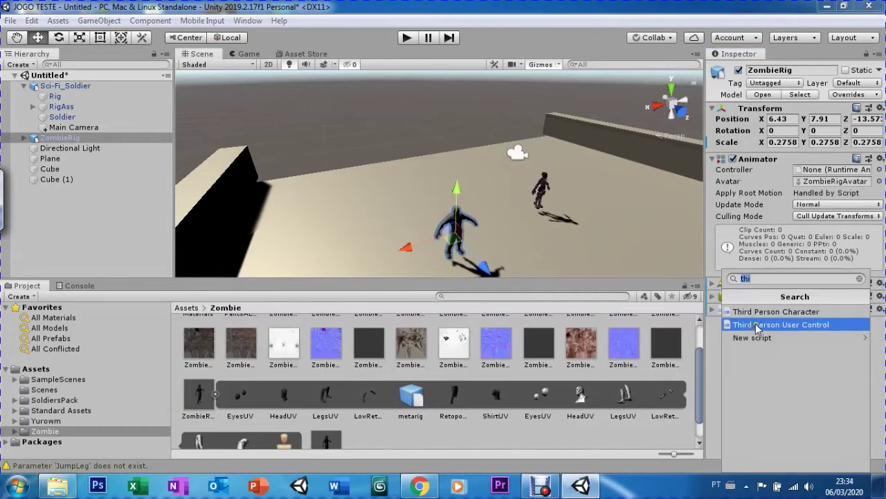
left_click(757, 327)
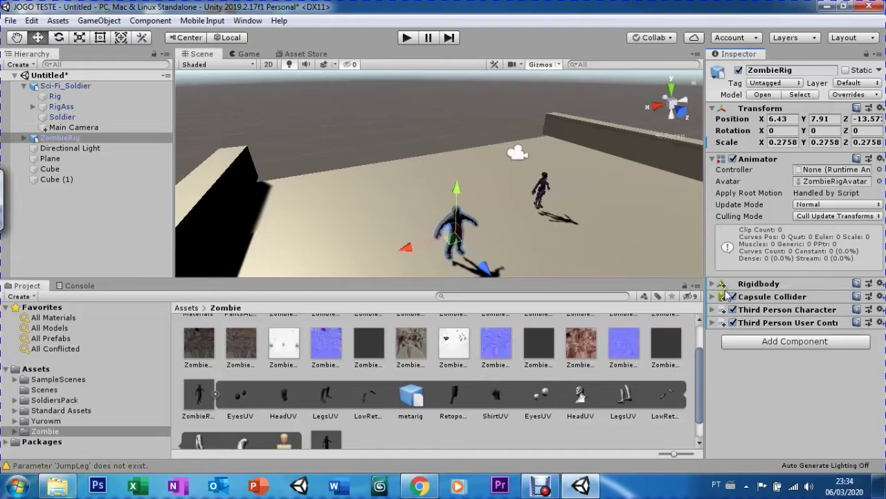
Step: Review the Rigidbody settings, then expand the Capsule Collider and open its material picker
left_click(717, 283)
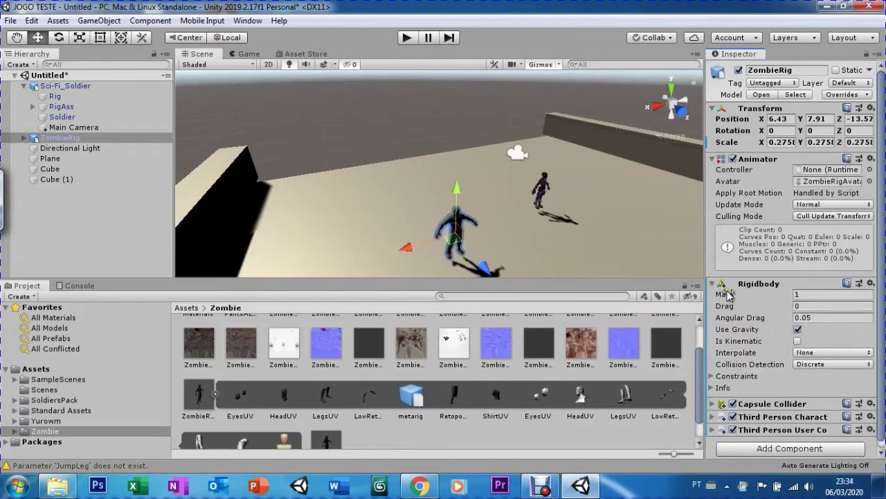
left_click(713, 283)
left_click(713, 295)
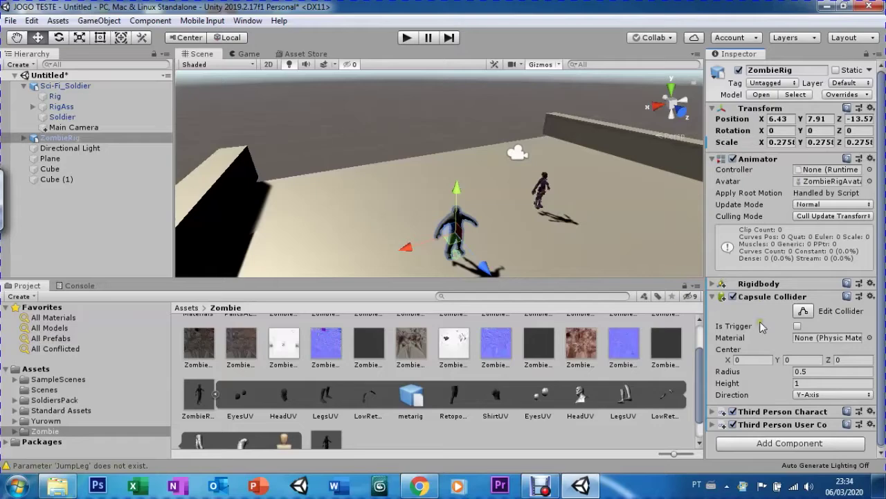
left_click(869, 337)
Step: Assign the ZeroFriction material to the capsule collider and set its radius to 1
left_click(476, 237)
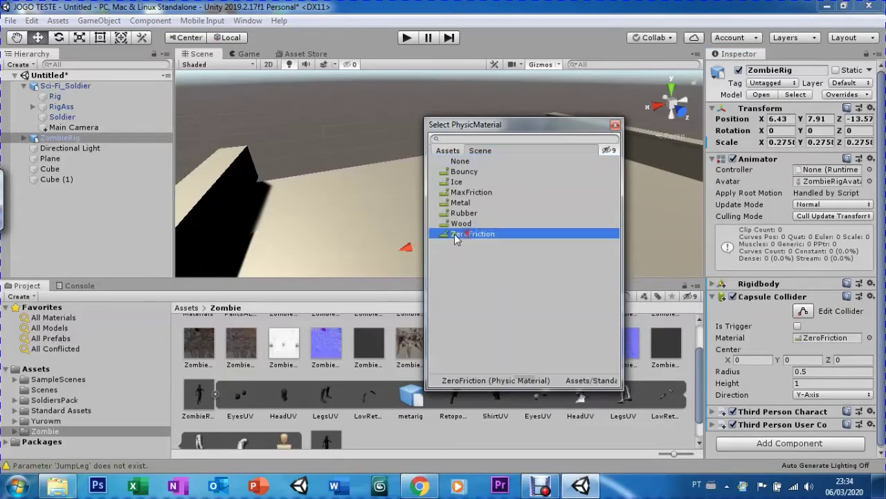
double_click(476, 237)
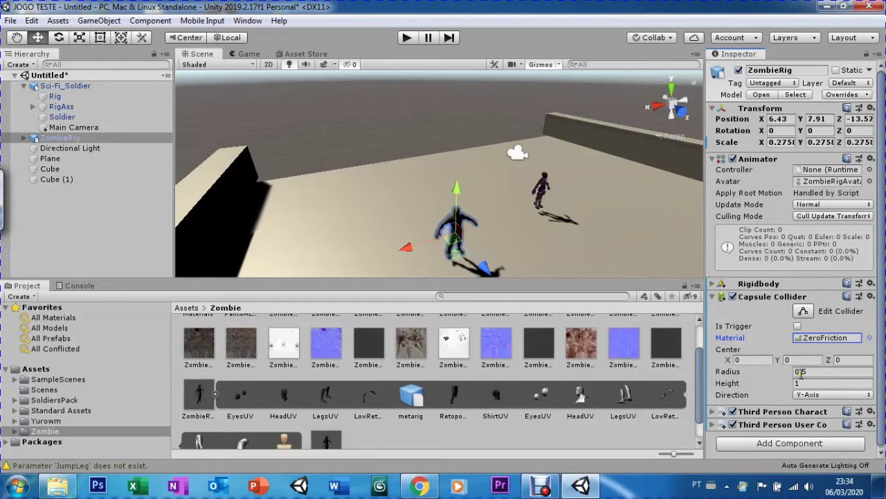
left_click(806, 373)
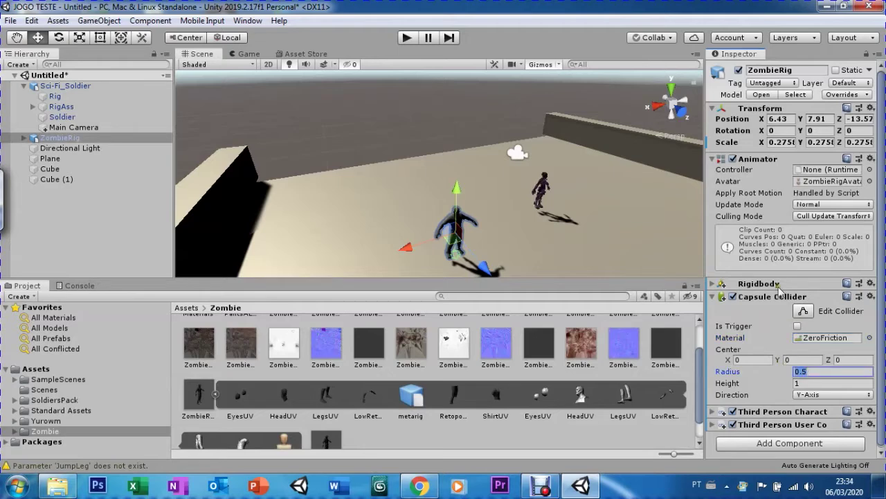
type("1")
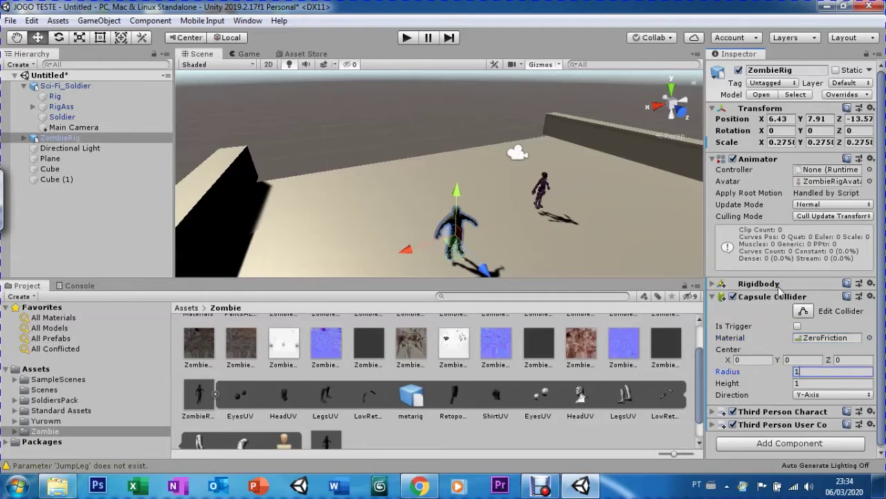
Step: Set the capsule collider's Center Y to 3 and Height to 6
left_click(797, 383)
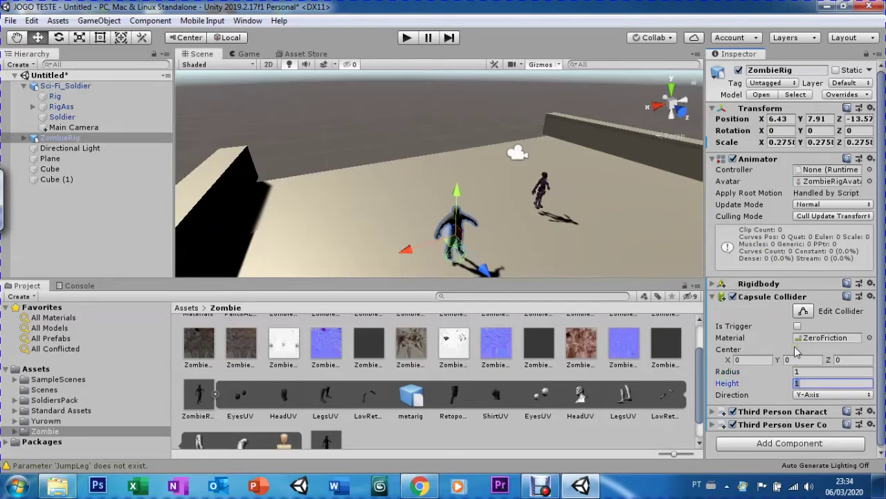
type("3")
left_click(788, 360)
type("1")
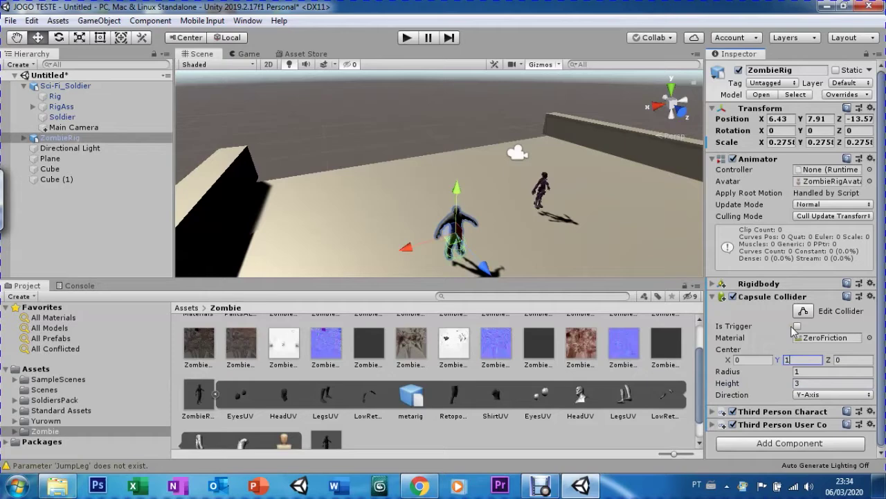
key("BackSpace")
type("3")
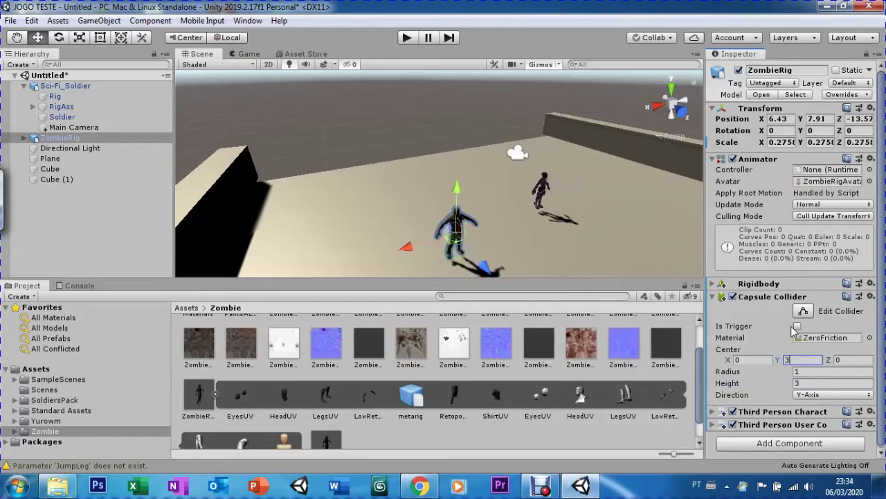
left_click(799, 385)
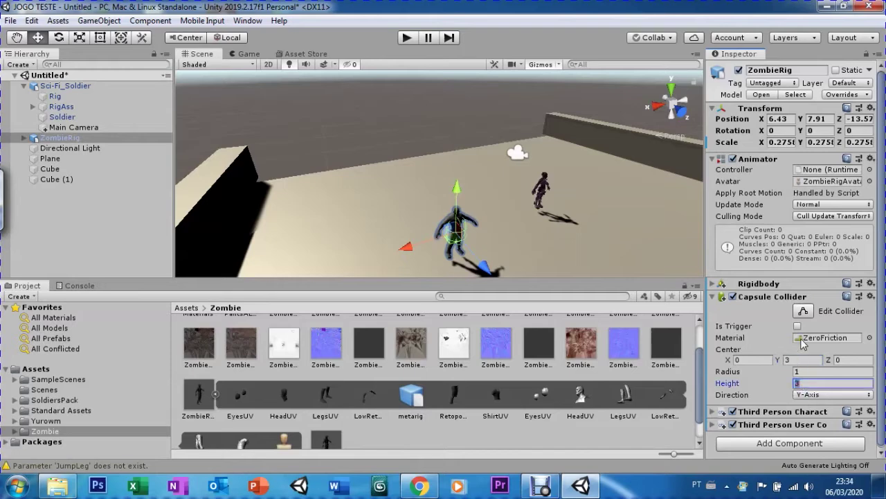
type("6")
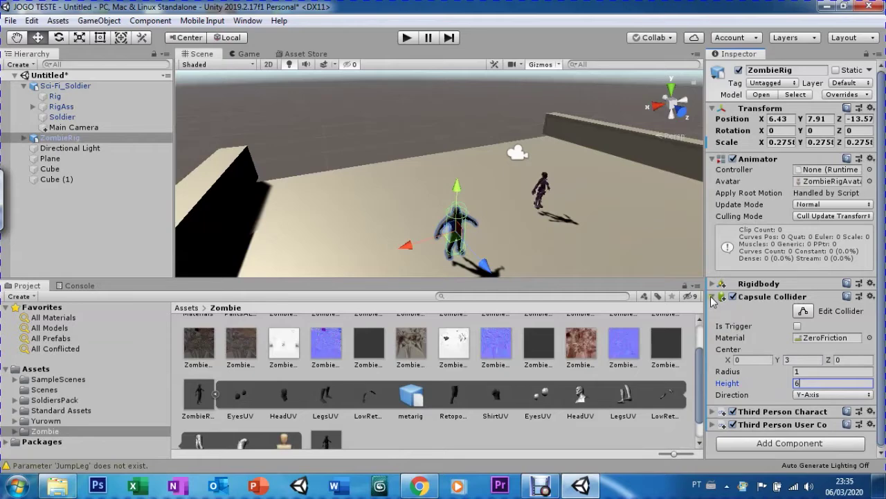
left_click(712, 297)
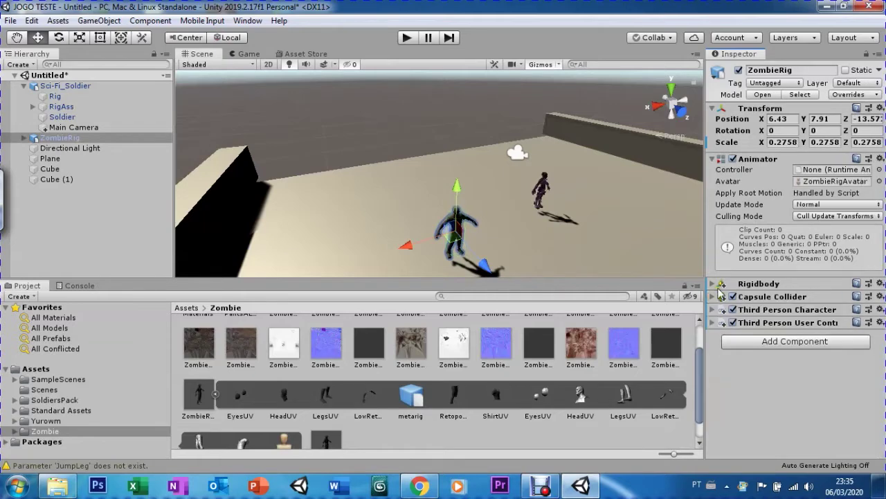
Step: Assign ThirdPersonAnimatorController as the zombie's Animator controller
left_click(880, 169)
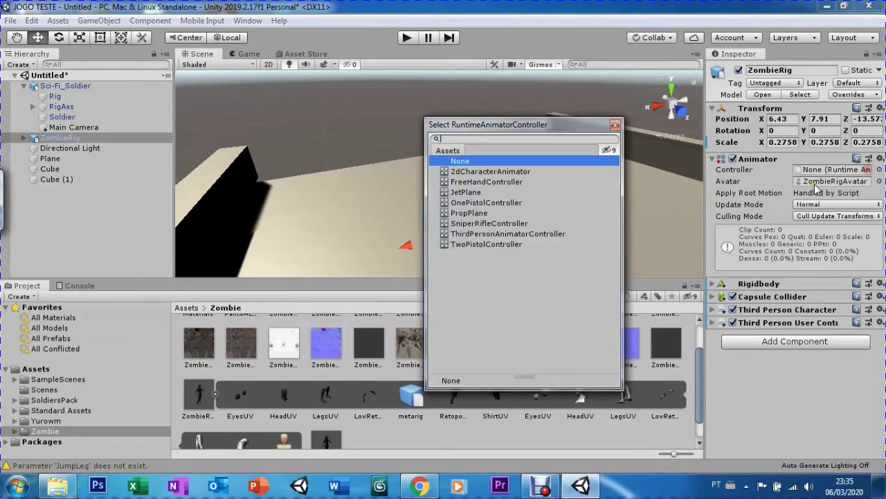
left_click(538, 235)
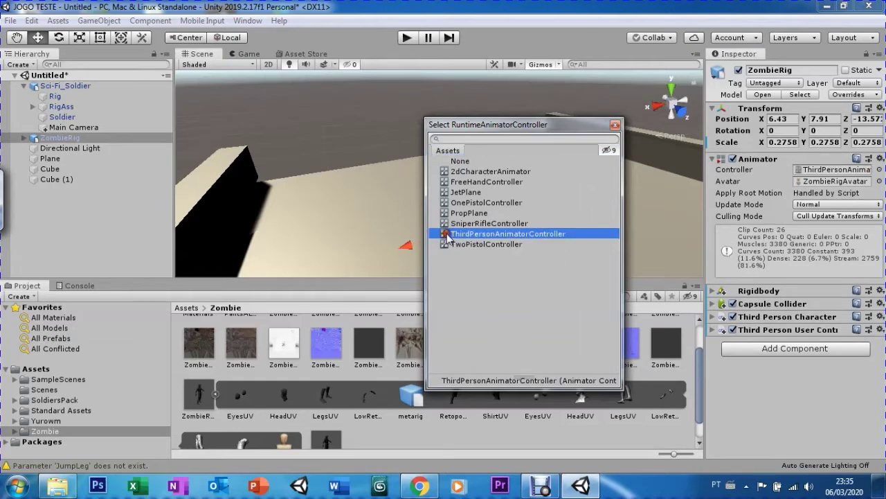
double_click(447, 235)
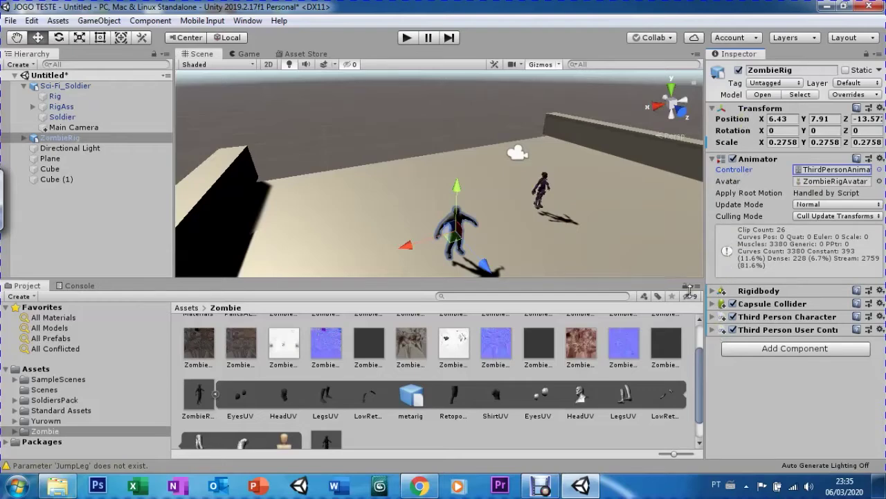
Step: Frame and zoom in on ZombieRig, then return the Project panel to the top-level Assets folder
double_click(38, 139)
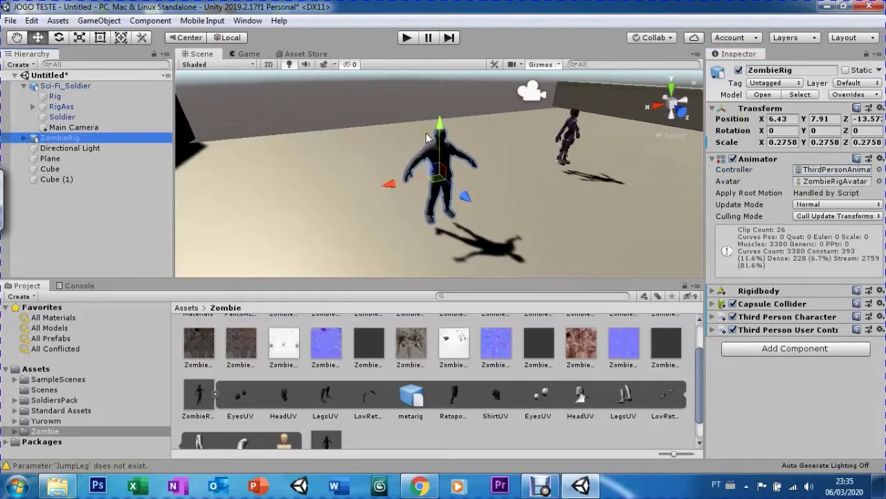
scroll(426, 137, "up", 5)
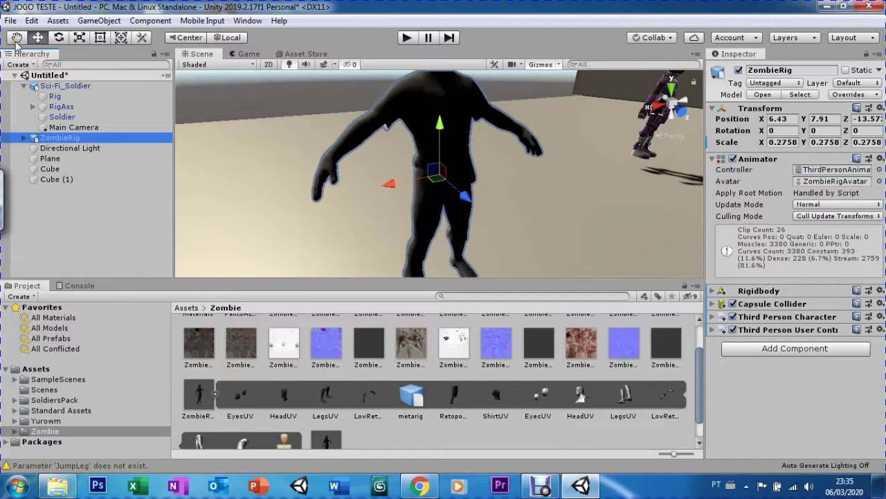
right_click_drag(368, 166, 288, 229, "alt")
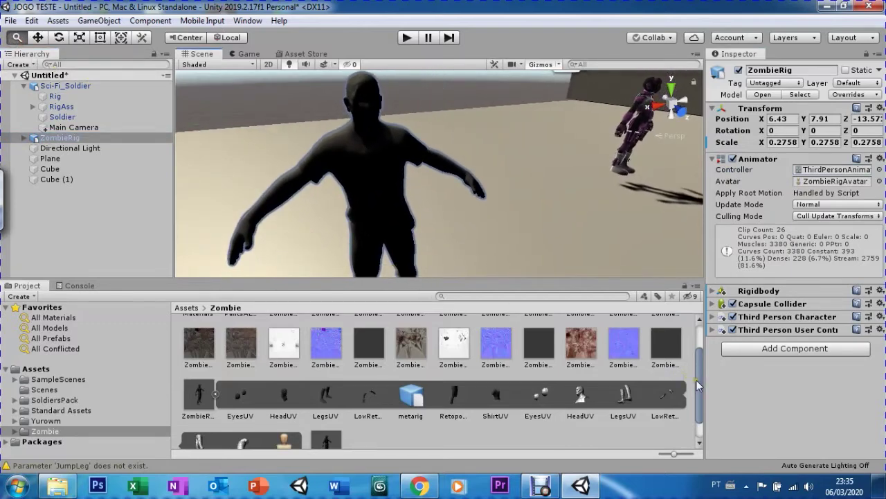
left_click_drag(698, 385, 698, 347)
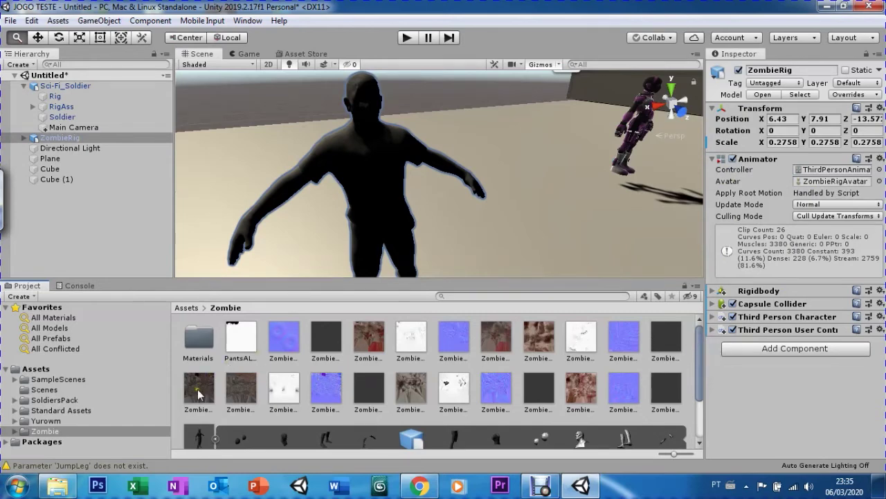
left_click(186, 308)
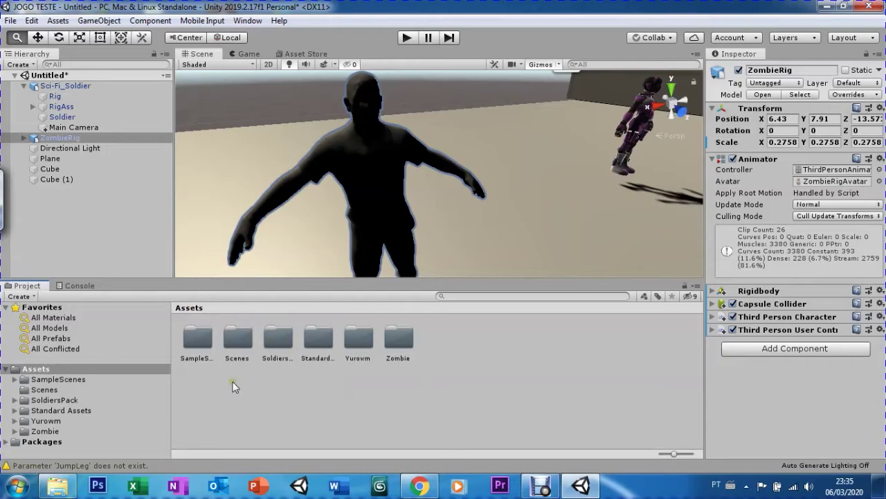
Step: Open Zombie/Materials and drag materials onto the zombie's shirt, arm and foot
double_click(398, 339)
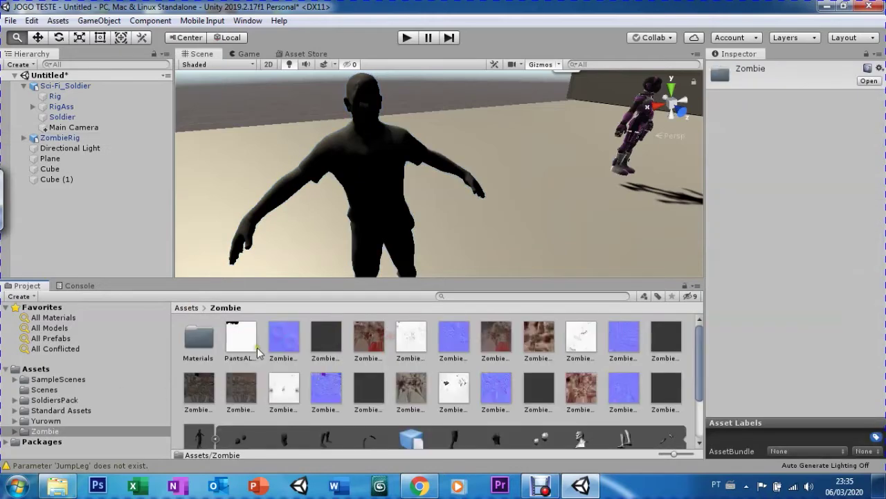
double_click(199, 340)
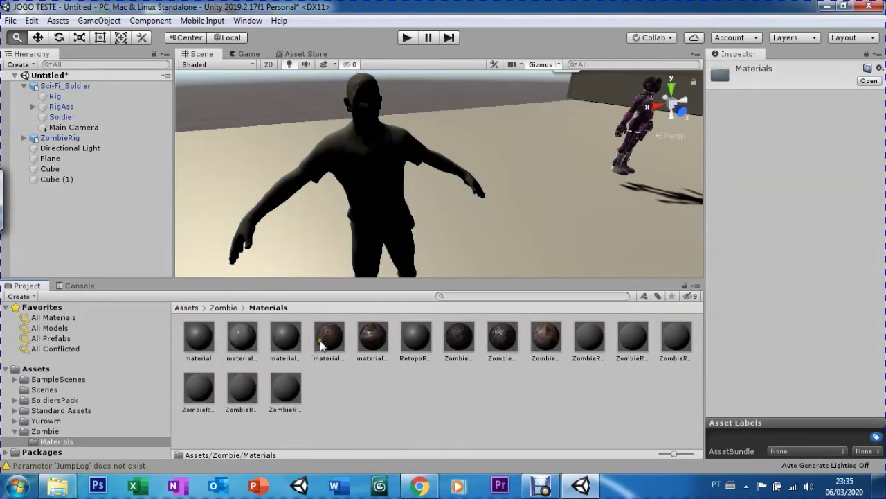
mouse_move(329, 336)
left_mouse_down()
mouse_move(321, 347)
mouse_move(287, 196)
mouse_move(331, 173)
mouse_move(359, 104)
left_mouse_up()
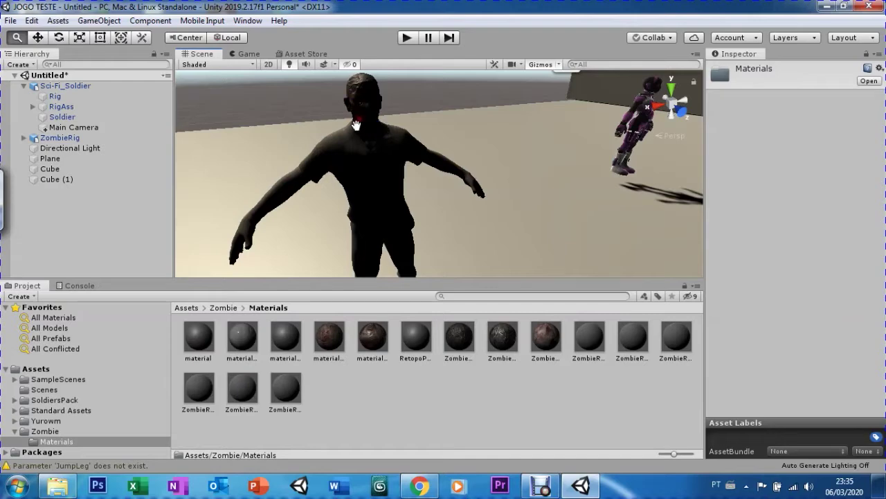
left_click_drag(465, 339, 350, 161)
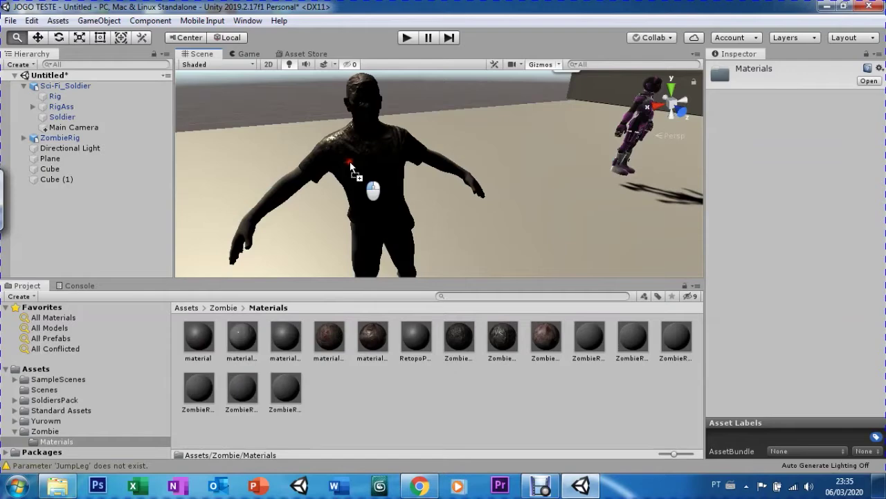
left_click_drag(349, 162, 338, 162)
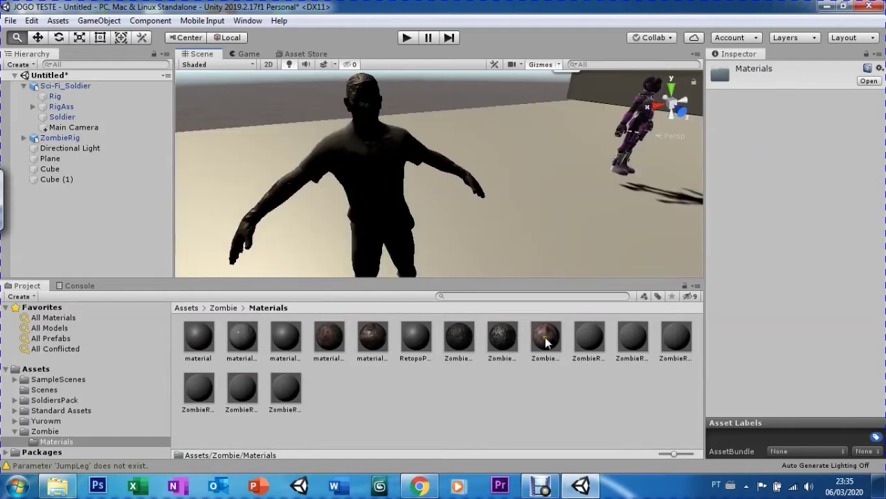
left_click_drag(455, 337, 413, 182)
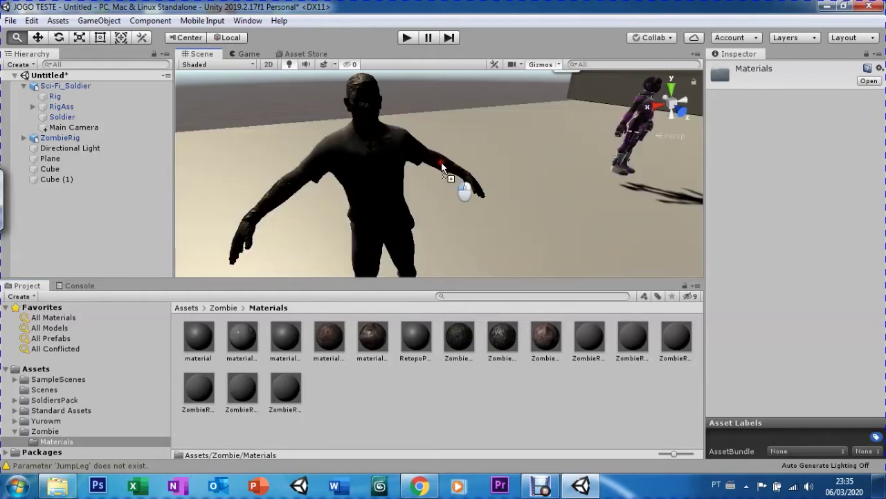
left_click_drag(413, 182, 450, 173)
left_click_drag(448, 261, 448, 148)
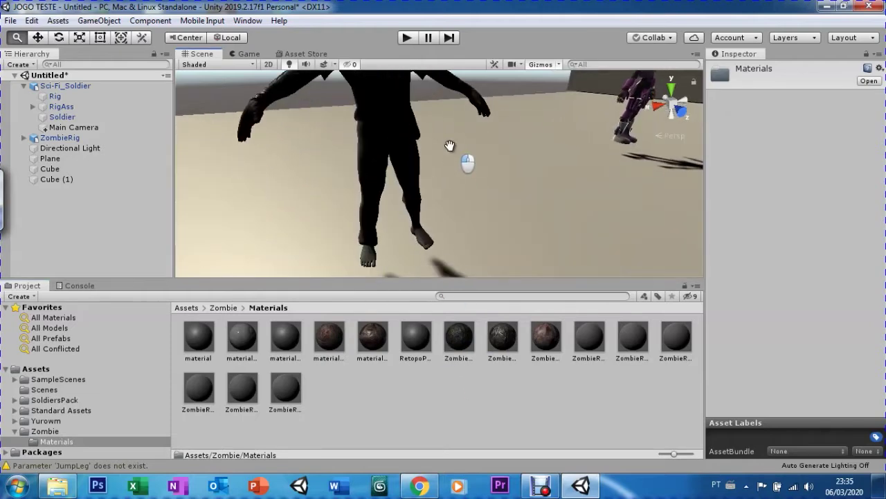
mouse_move(417, 252)
left_mouse_down()
mouse_move(380, 264)
mouse_move(366, 254)
left_mouse_up()
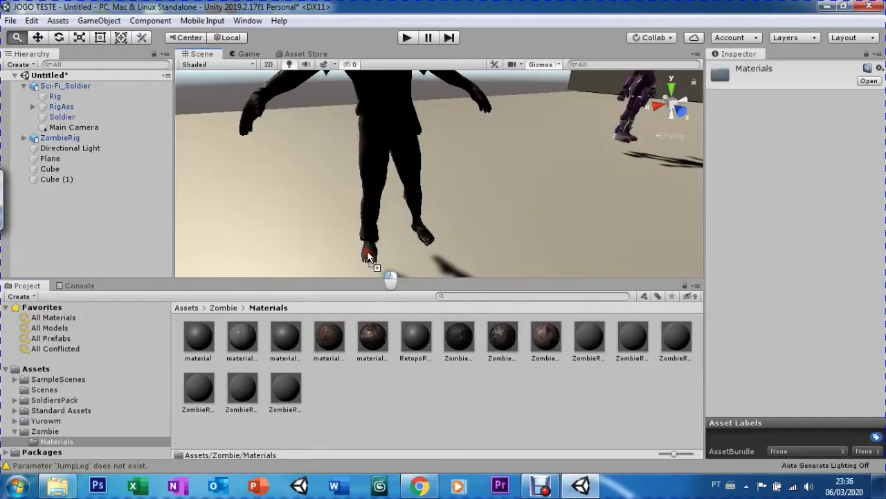
left_click_drag(367, 253, 361, 254)
Step: Zoom and pan the Scene view to inspect the untextured zombie's feet up close
scroll(390, 216, "up", 5)
scroll(390, 215, "up", 2)
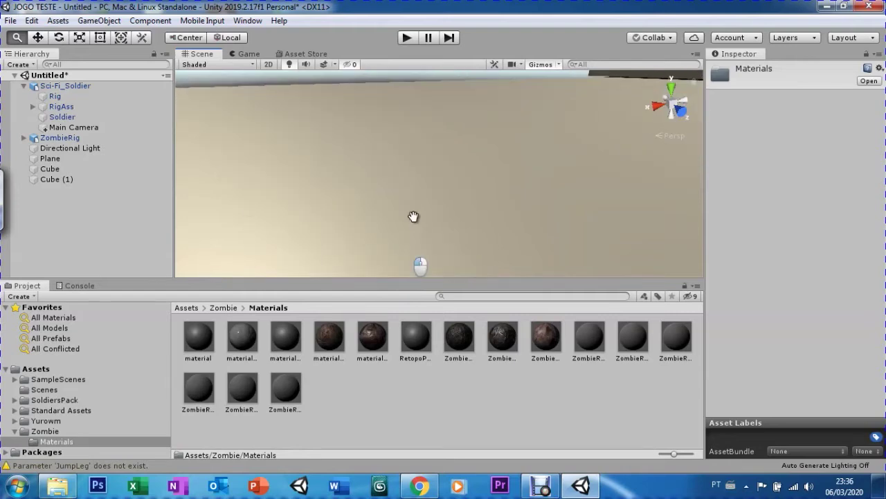
scroll(409, 212, "down", 3)
scroll(398, 205, "down", 2)
scroll(402, 207, "up", 3)
scroll(405, 210, "down", 3)
scroll(404, 217, "down", 2)
left_click_drag(404, 217, 424, 175)
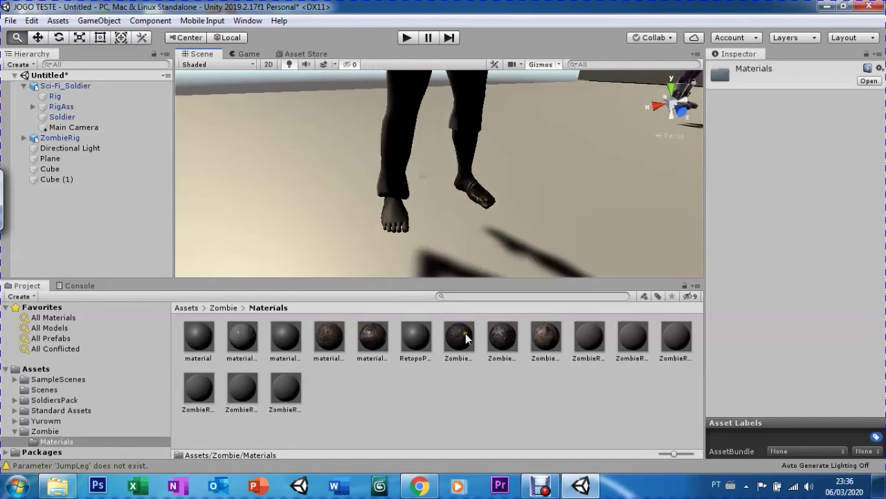
left_click(403, 216)
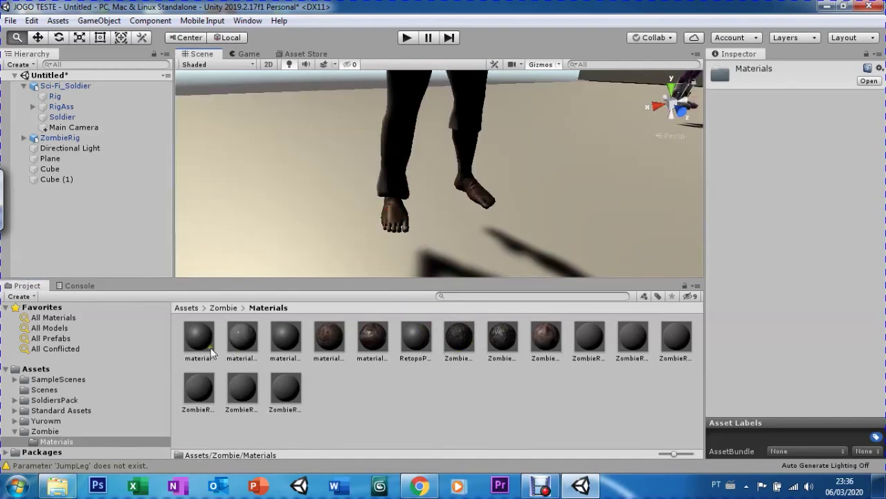
scroll(352, 164, "up", 3)
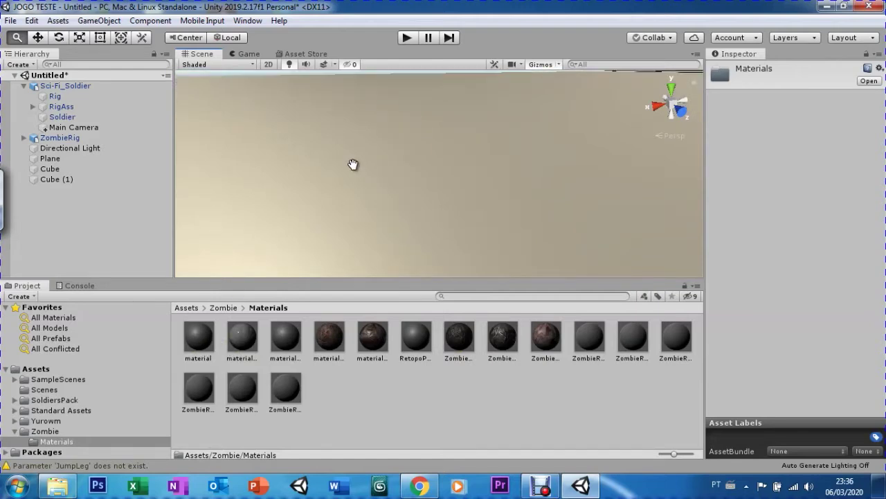
scroll(353, 164, "down", 5)
scroll(353, 164, "down", 2)
scroll(365, 170, "up", 1)
scroll(380, 142, "up", 2)
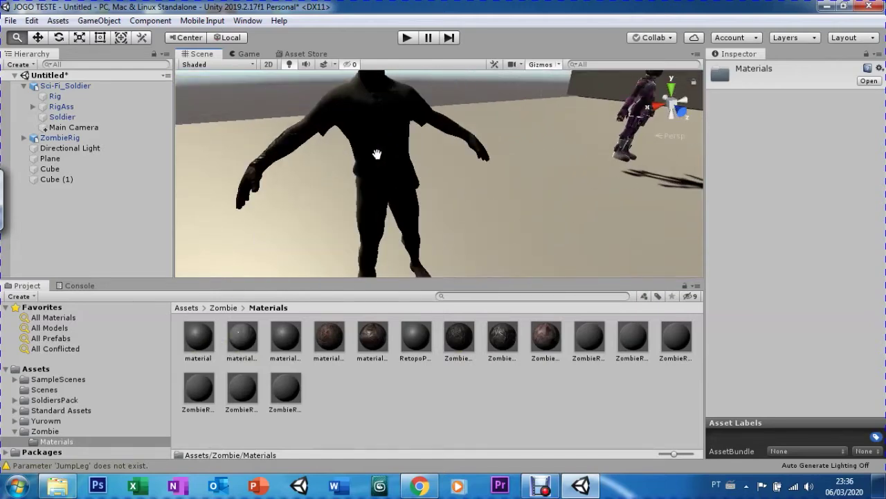
scroll(374, 149, "up", 2)
scroll(374, 149, "down", 1)
scroll(363, 150, "down", 3)
scroll(360, 149, "up", 1)
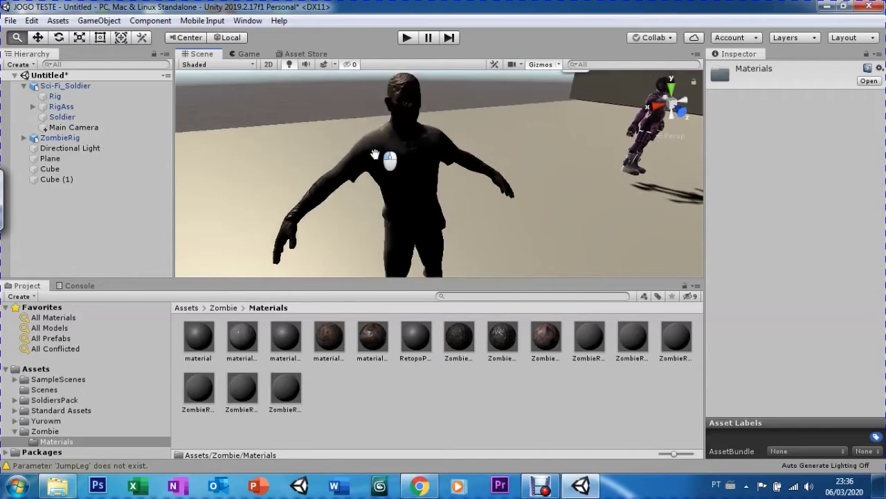
scroll(365, 153, "up", 2)
scroll(365, 153, "up", 1)
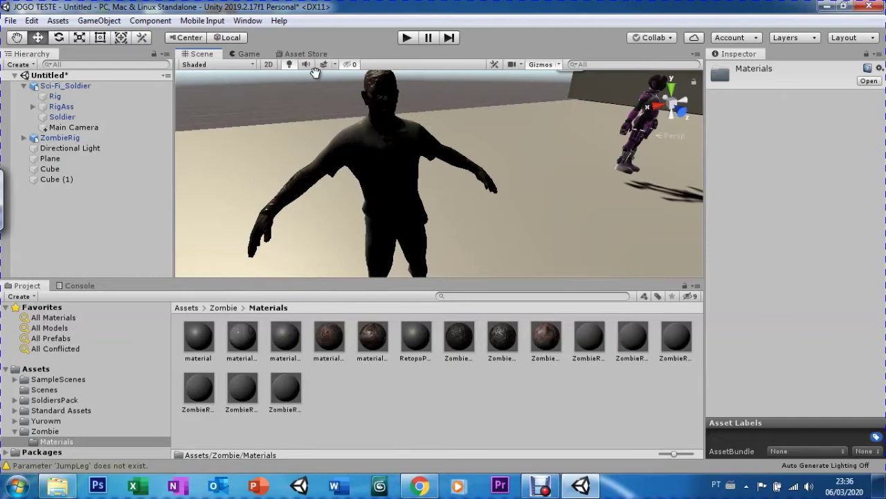
Step: Select the zombie's shirt piece and check its material's shader without changing it
left_click(360, 143)
left_click(357, 144)
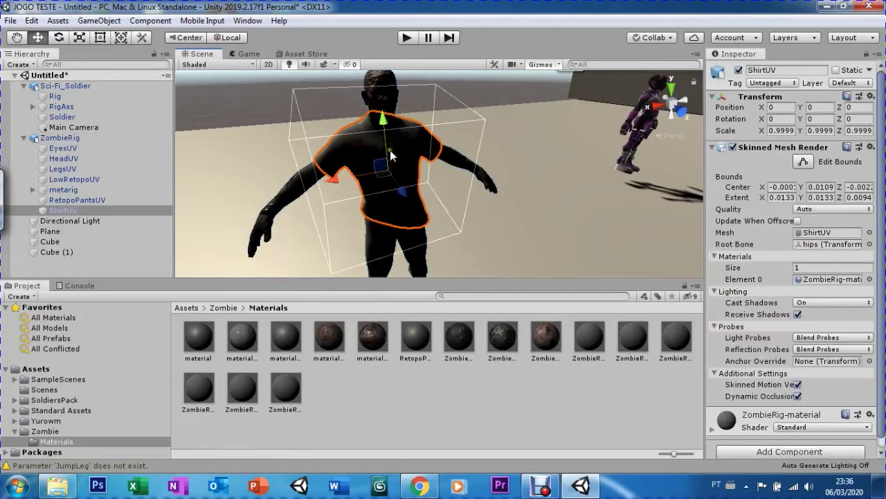
scroll(796, 415, "down", 1)
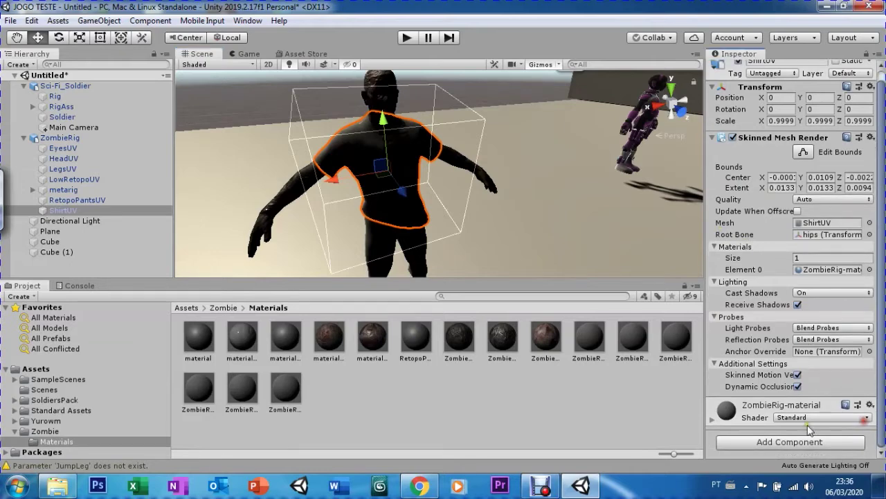
left_click(799, 418)
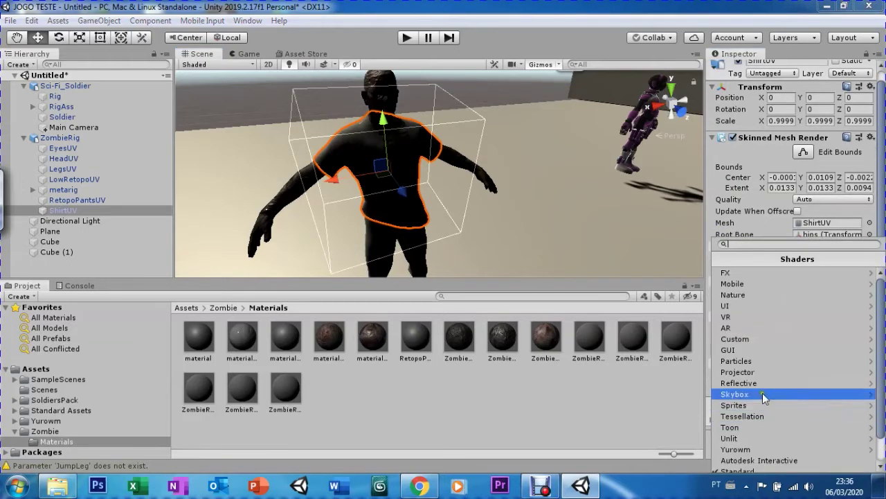
left_click(701, 438)
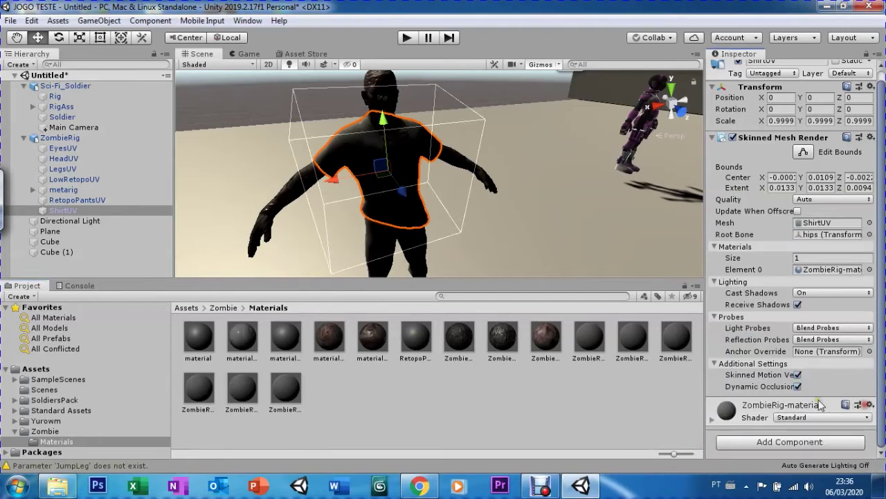
Step: Set the ZombieRig-material Albedo colour to red E31515
left_click(711, 419)
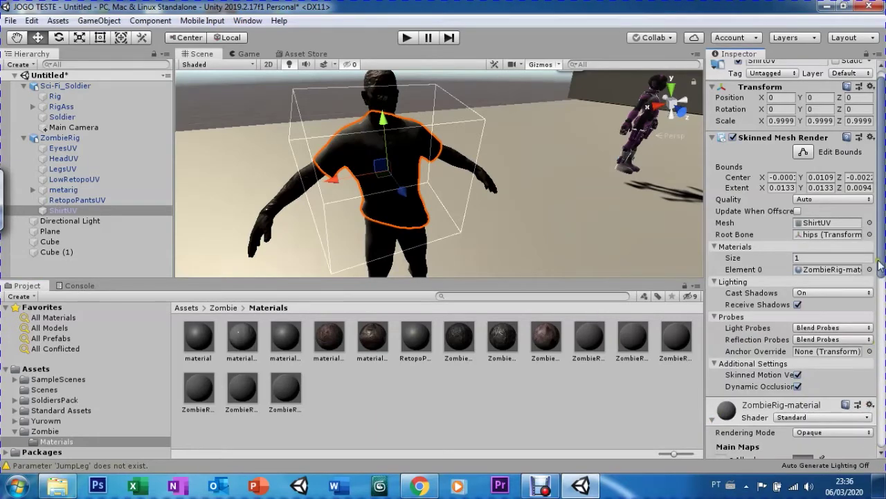
scroll(794, 334, "down", 5)
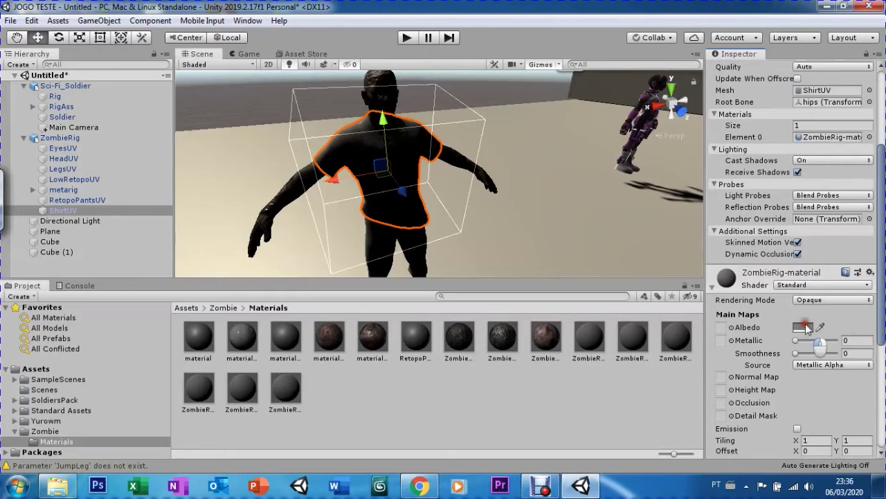
left_click(803, 328)
left_click(643, 148)
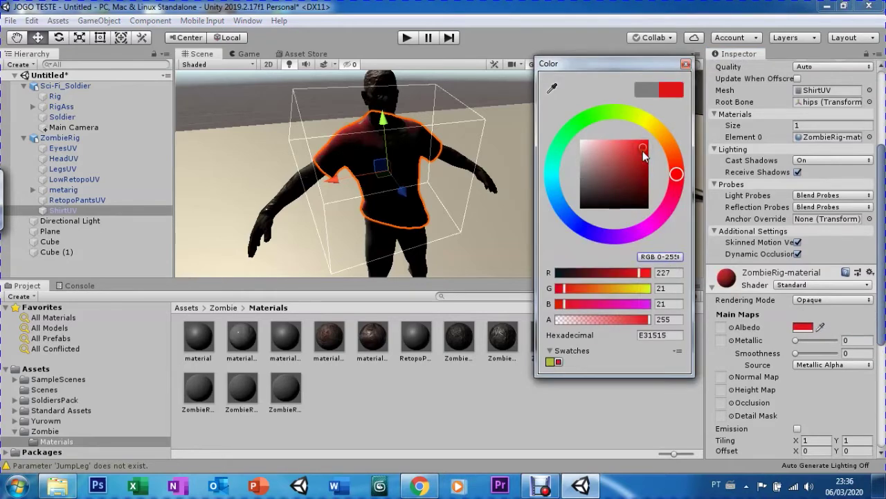
left_click(685, 64)
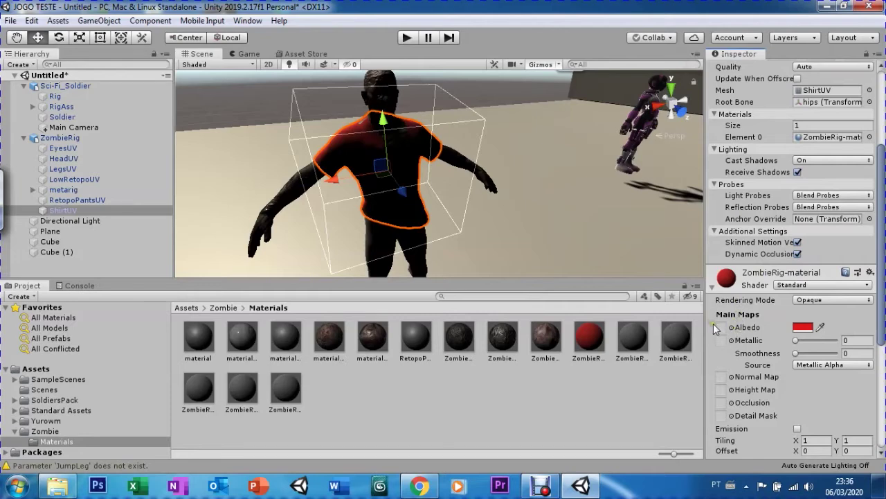
left_click(374, 244)
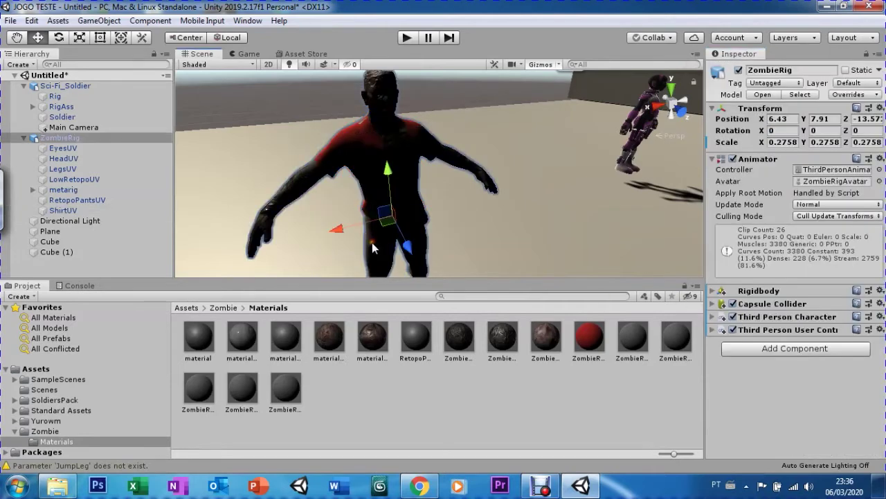
Step: Set the RetopoPantsUV material's Albedo colour to near-black 080101
left_click(374, 246)
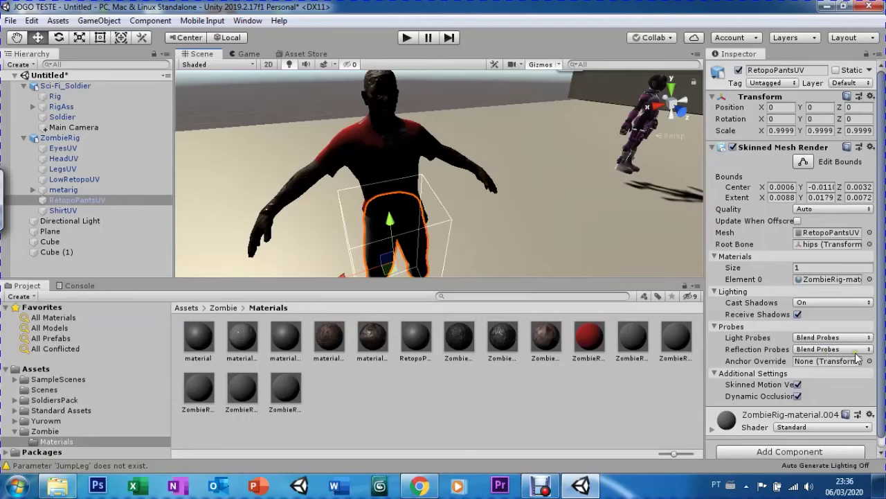
scroll(856, 357, "down", 1)
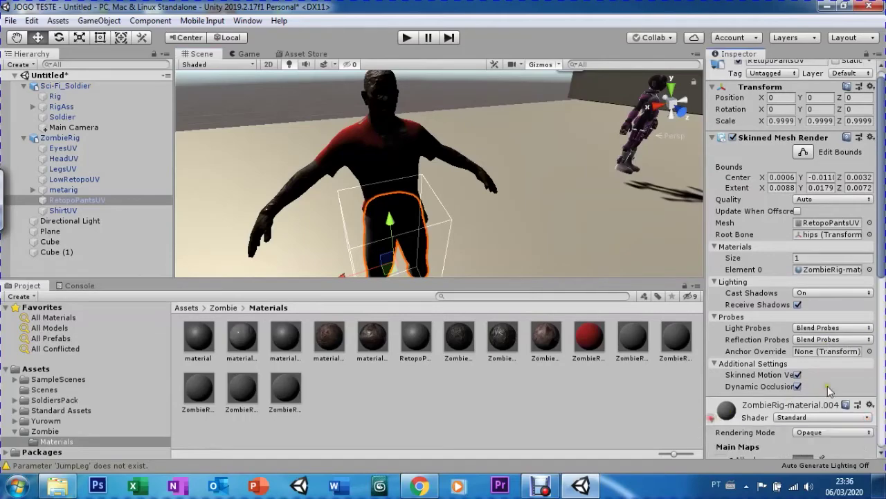
scroll(817, 360, "down", 3)
scroll(804, 333, "down", 3)
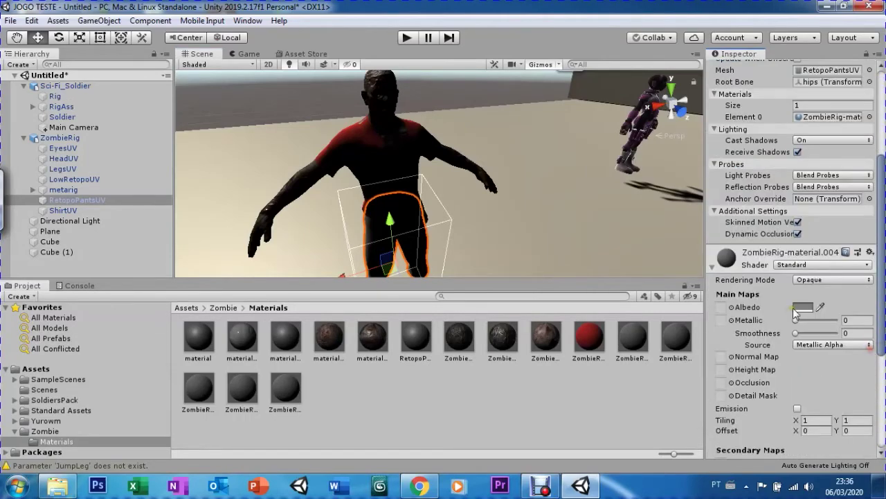
left_click(796, 309)
left_click_drag(632, 191, 645, 206)
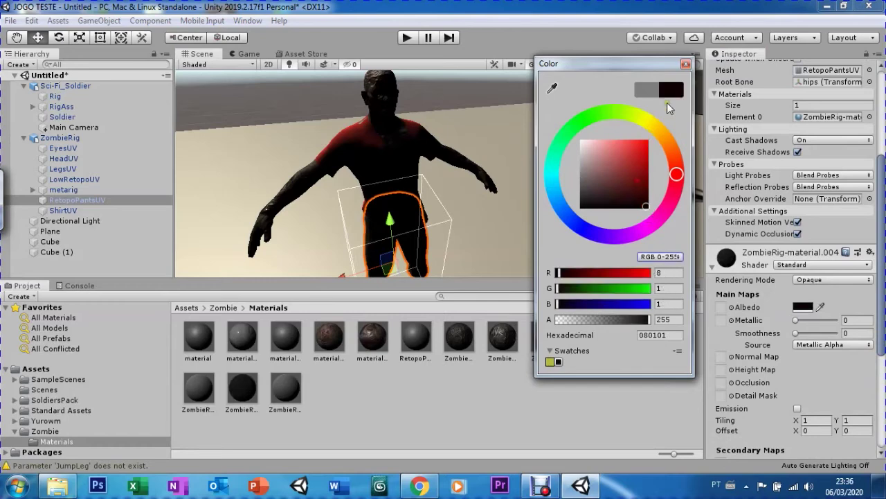
left_click(684, 66)
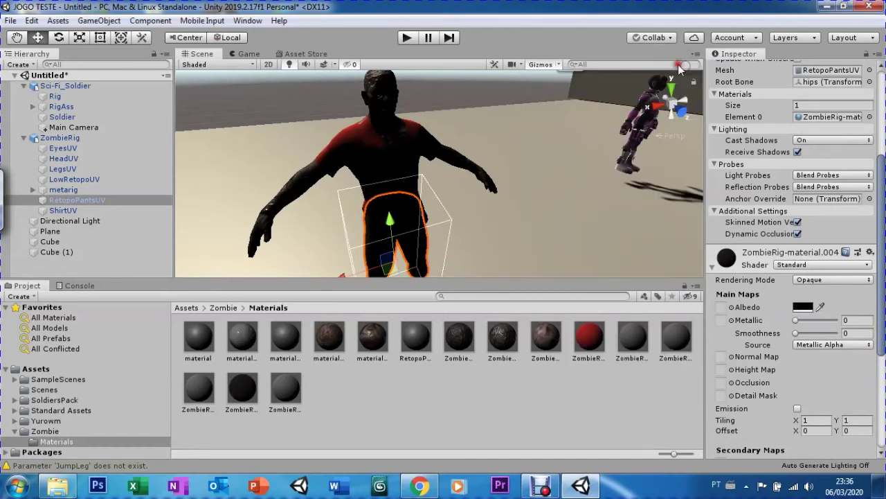
Step: Switch to the Game view to see through the game camera
scroll(762, 109, "down", 6)
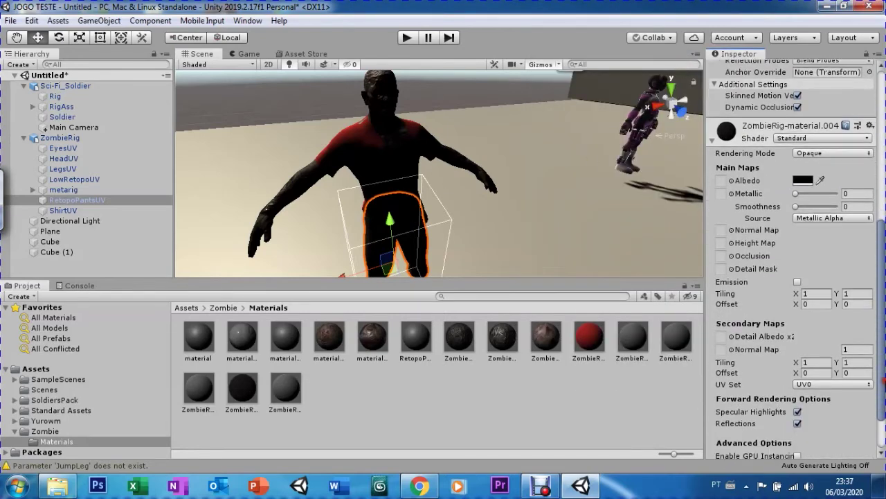
scroll(761, 109, "up", 11)
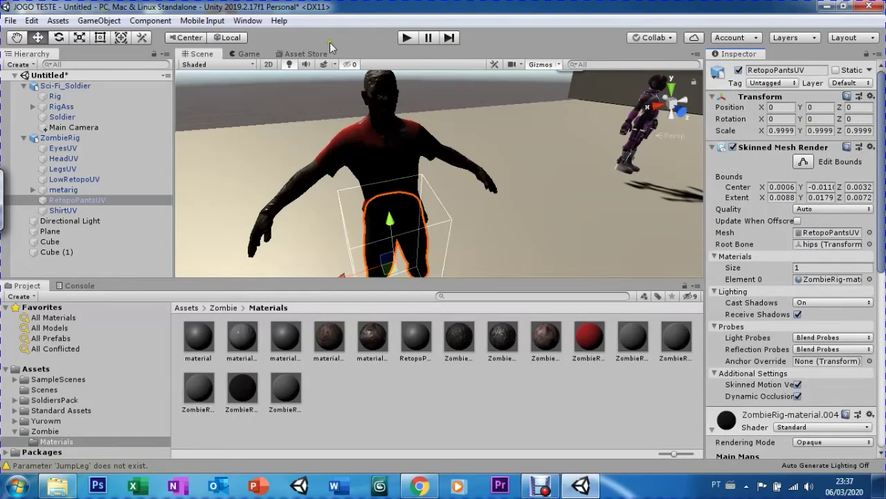
left_click(232, 55)
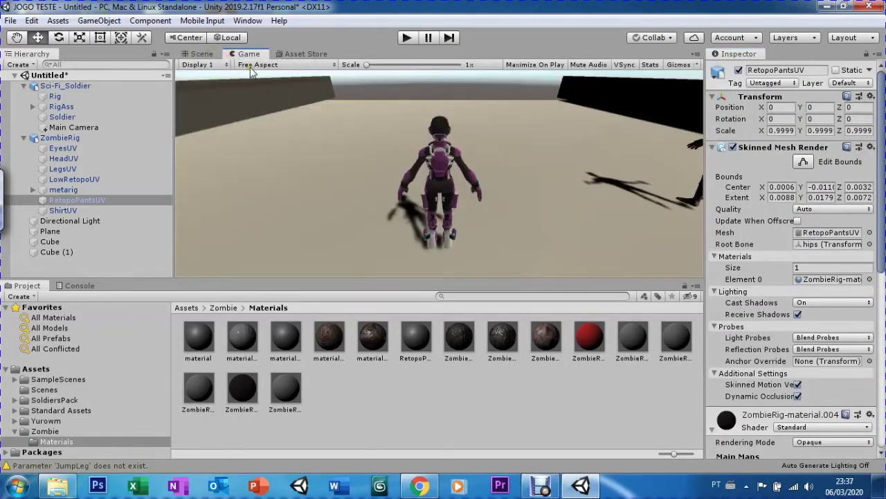
left_click(405, 39)
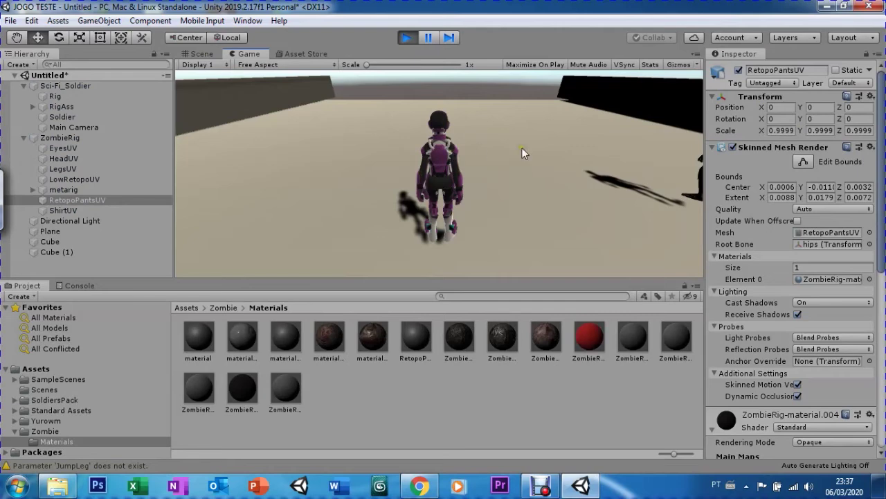
key("w")
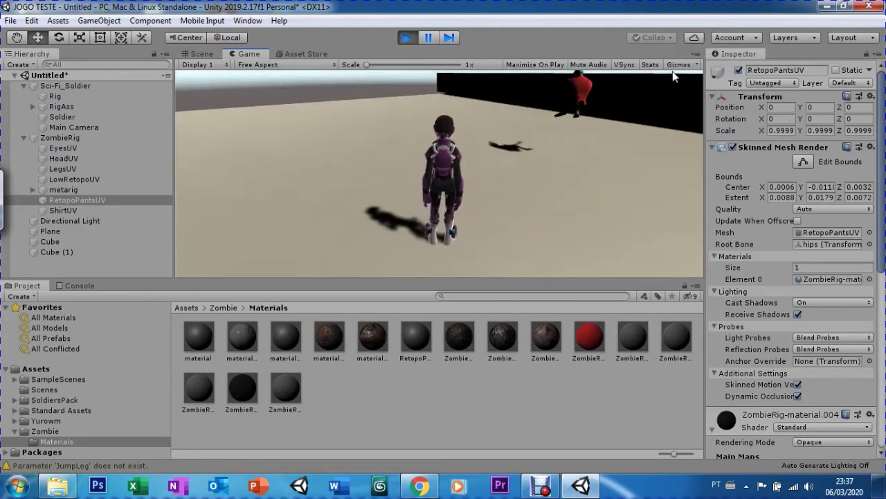
key("space")
key("space")
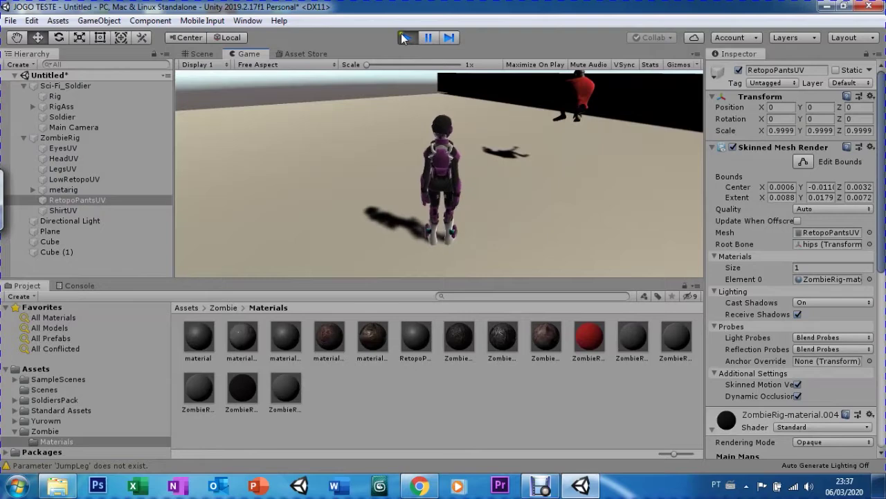
left_click(403, 36)
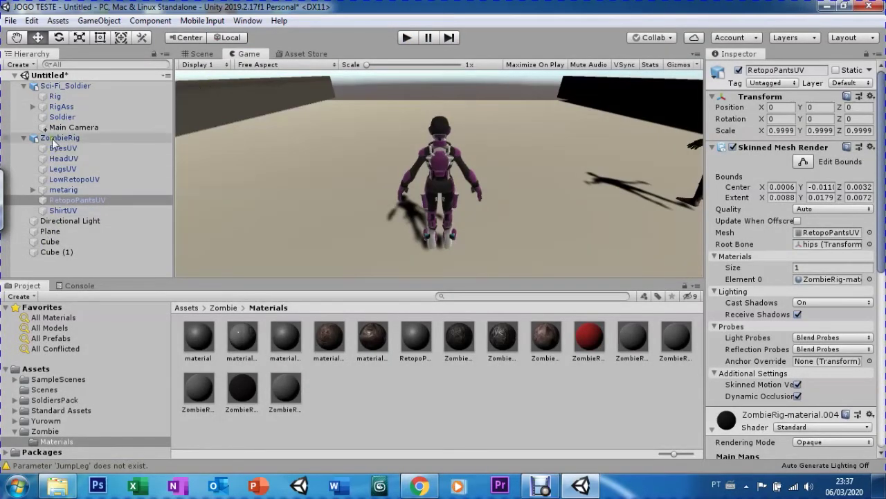
left_click(21, 140)
Step: Set the ZombieRig's Third Person Character Ground Check Distance to 0.3
left_click(23, 139)
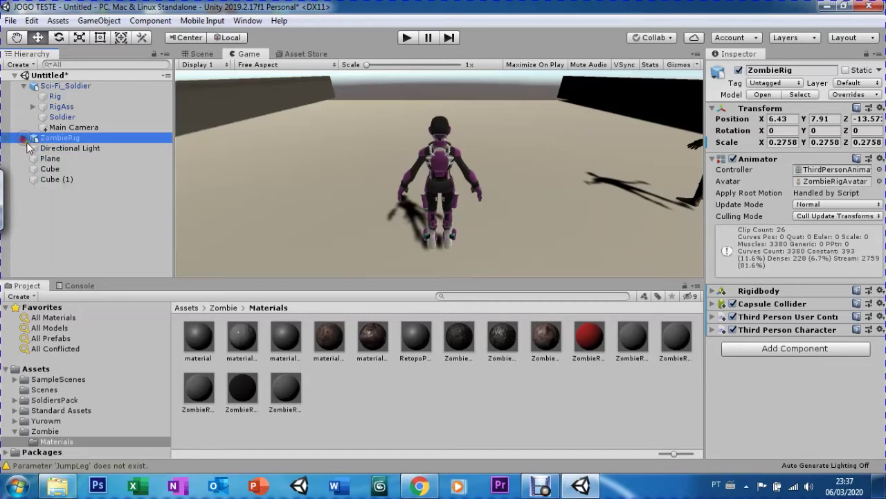
left_click(715, 331)
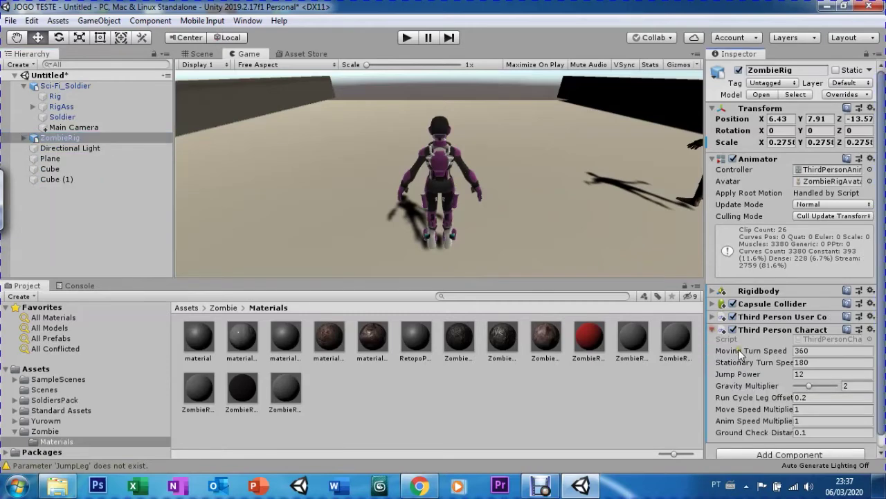
left_click(802, 434)
type("0.3")
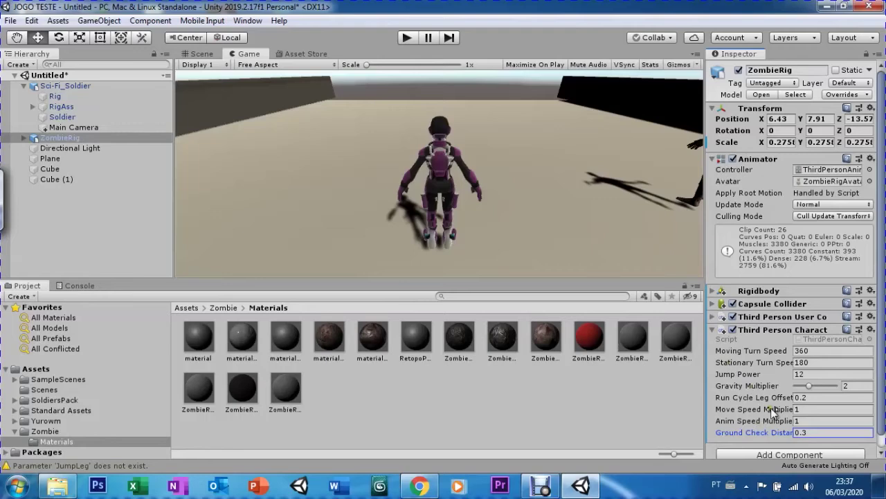
left_click(714, 331)
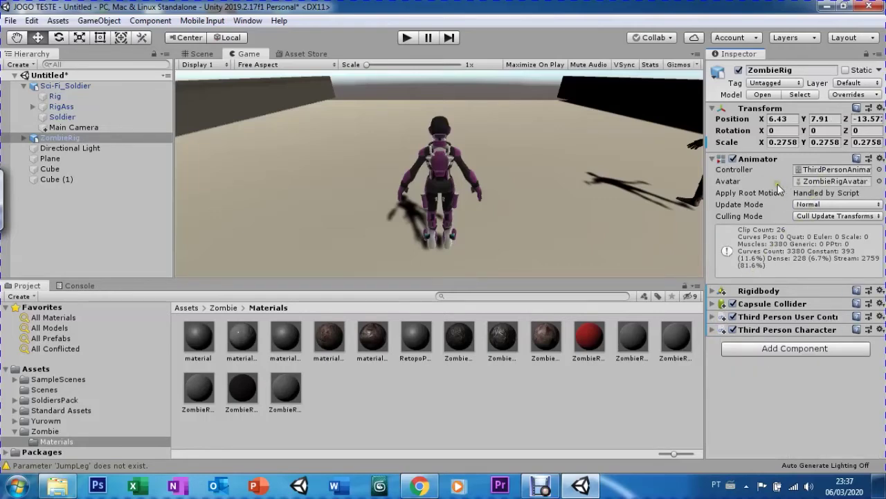
Step: Review the Rigidbody and Capsule Collider settings, then return to the Scene view around the zombie
left_click(711, 291)
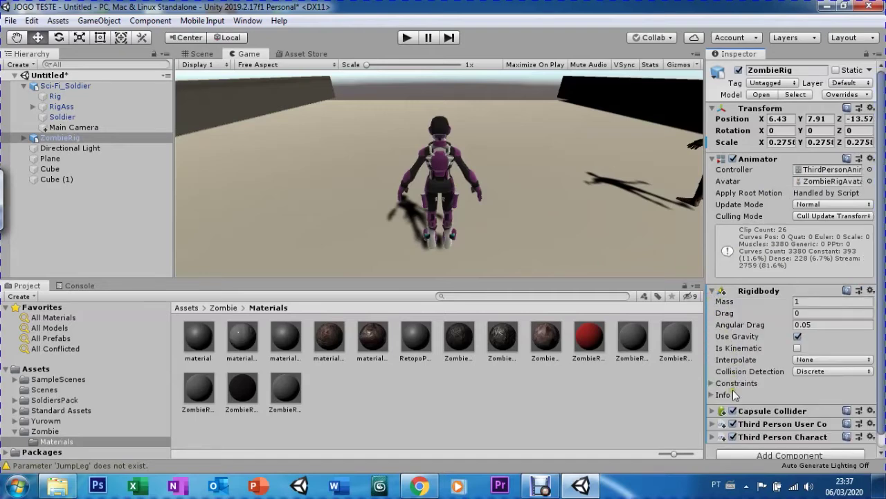
left_click(711, 410)
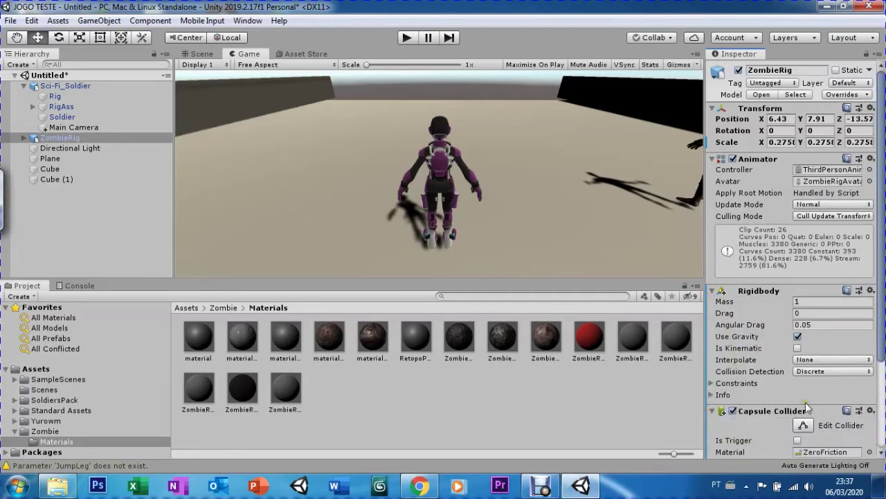
left_click(202, 54)
scroll(405, 181, "down", 3)
scroll(404, 181, "up", 1)
left_click_drag(373, 198, 317, 188, "alt")
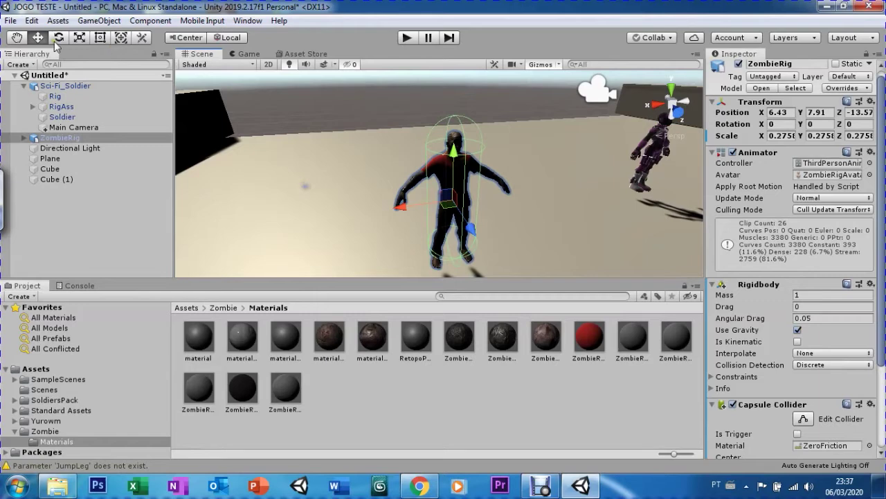
Step: Check the zombie's Capsule Collider (Center Y 3, Radius 1, Height 6), then select Main Camera
left_click_drag(407, 213, 340, 188, "alt")
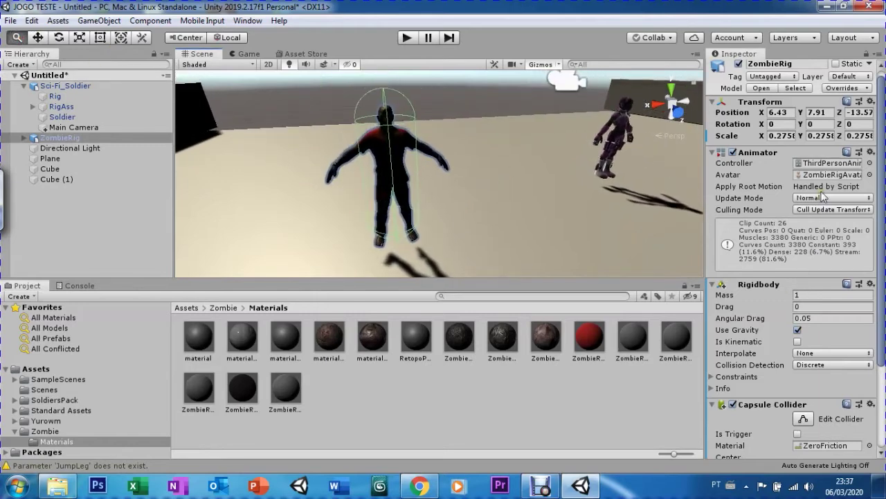
scroll(884, 299, "down", 1)
mouse_move(884, 298)
left_mouse_down()
mouse_move(883, 386)
mouse_move(881, 266)
left_mouse_up()
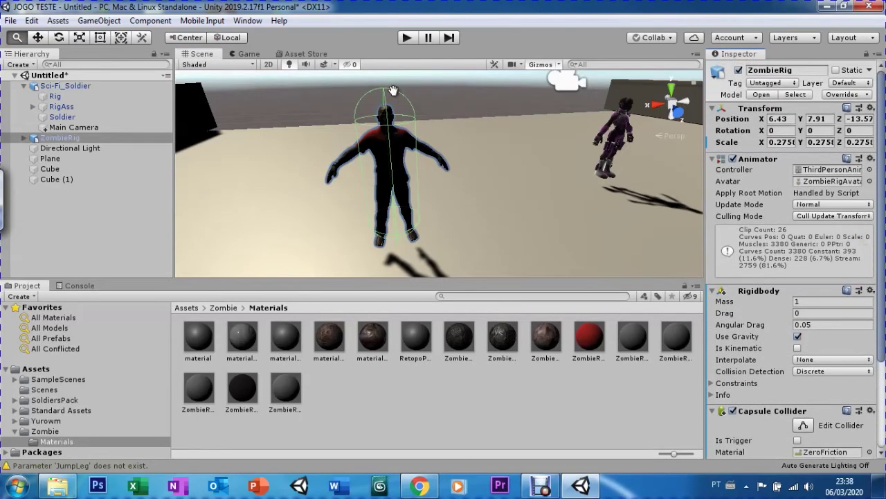
left_click(55, 129)
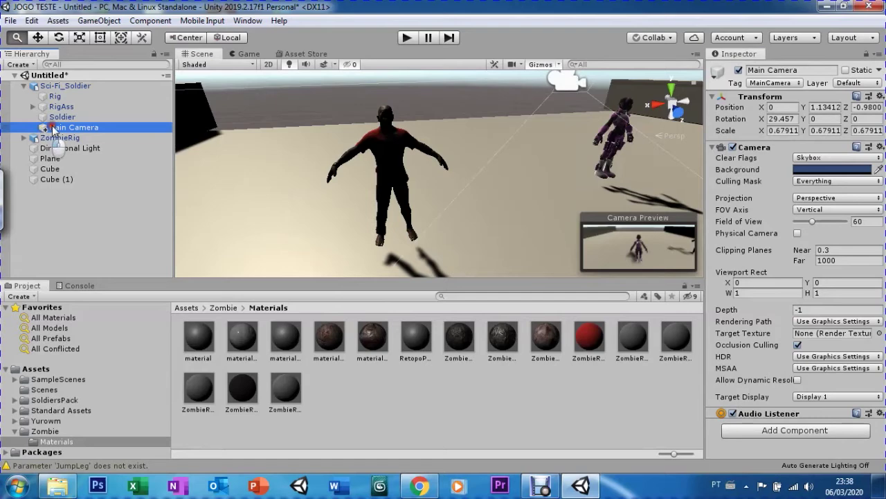
Step: Unparent Main Camera from Sci-Fi_Soldier to the top level and reposition it
left_click_drag(52, 130, 44, 84)
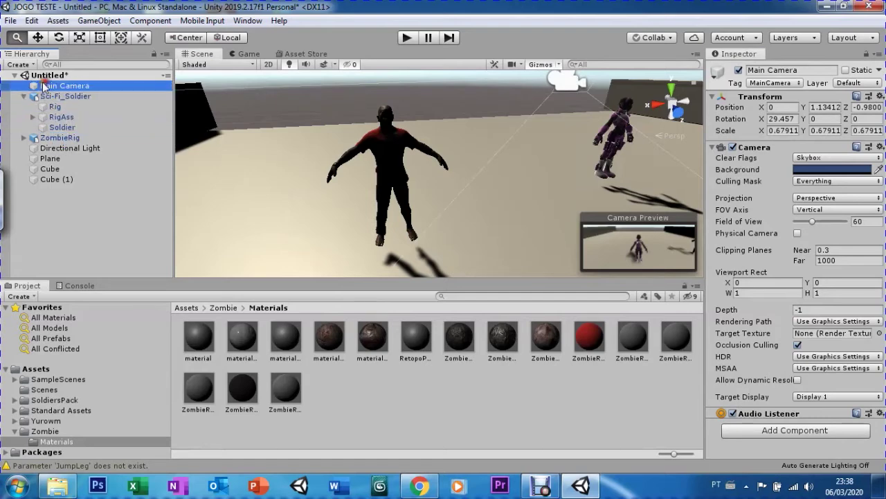
double_click(36, 87)
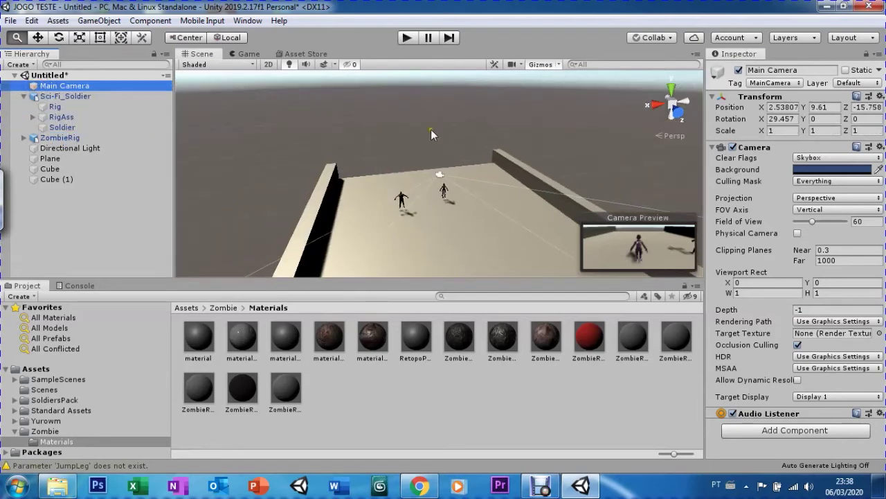
key("w")
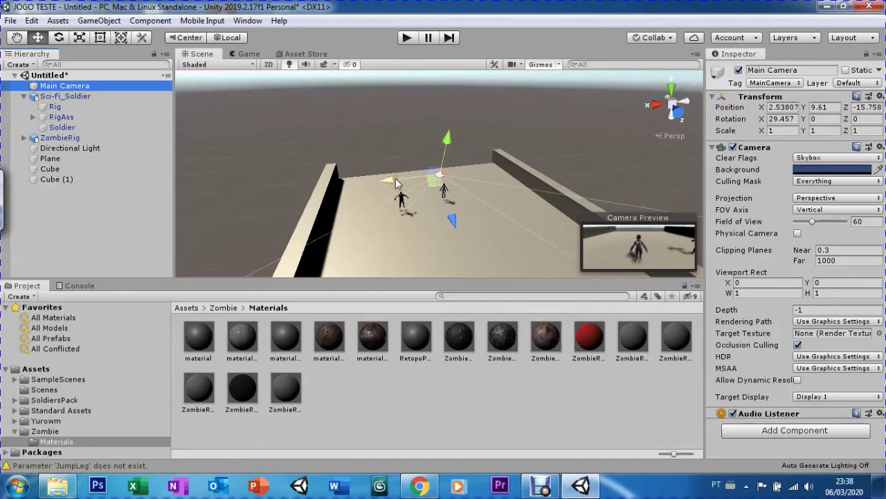
left_click_drag(389, 180, 367, 183)
mouse_move(420, 135)
left_mouse_down()
mouse_move(422, 210)
mouse_move(436, 232)
left_mouse_up()
Step: Play-test the scene with the zombie running, then stop and return to the Scene view
left_click(407, 39)
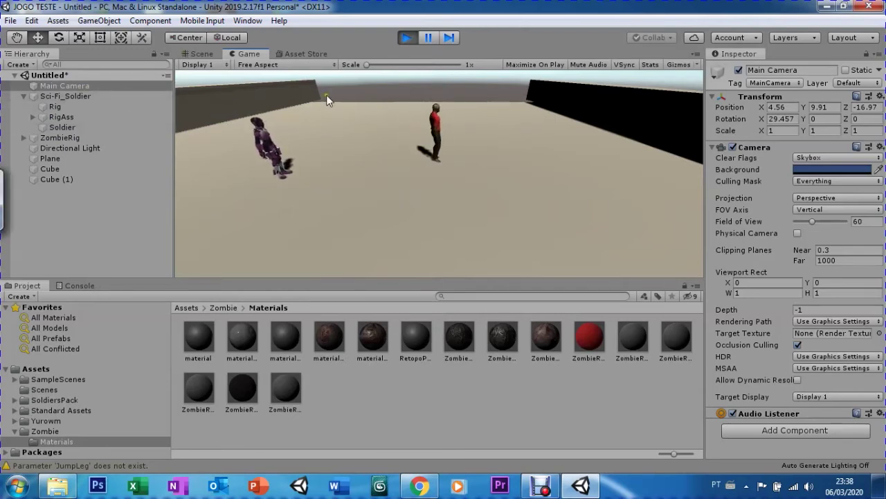
left_click(408, 37)
left_click(199, 54)
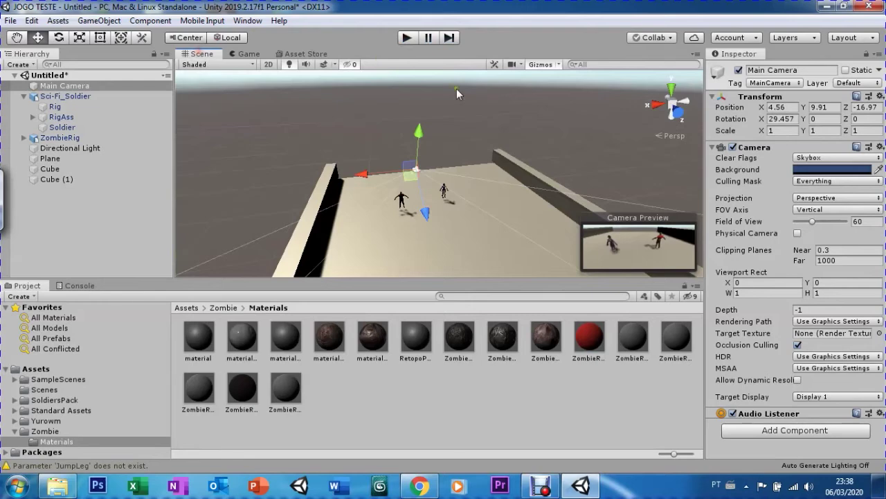
Step: Lower the ZombieRig's Third Person Character Jump Power from 12 to 6
left_click_drag(66, 95, 87, 139)
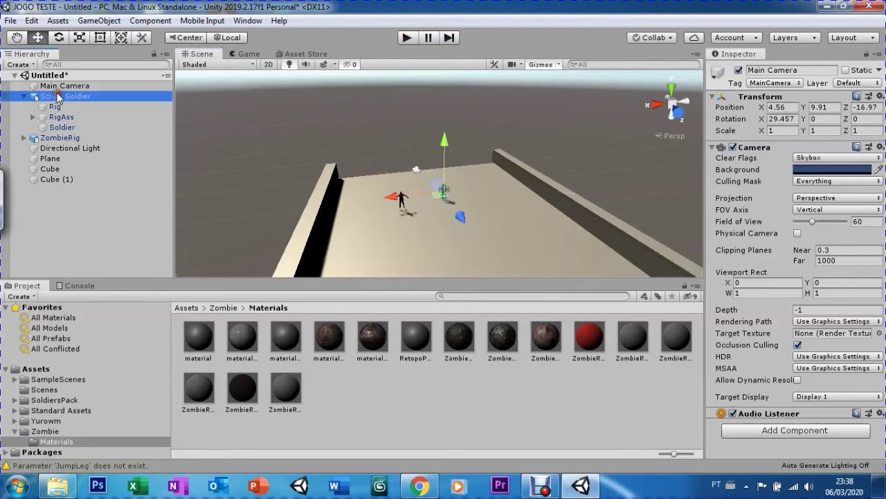
left_click(86, 140)
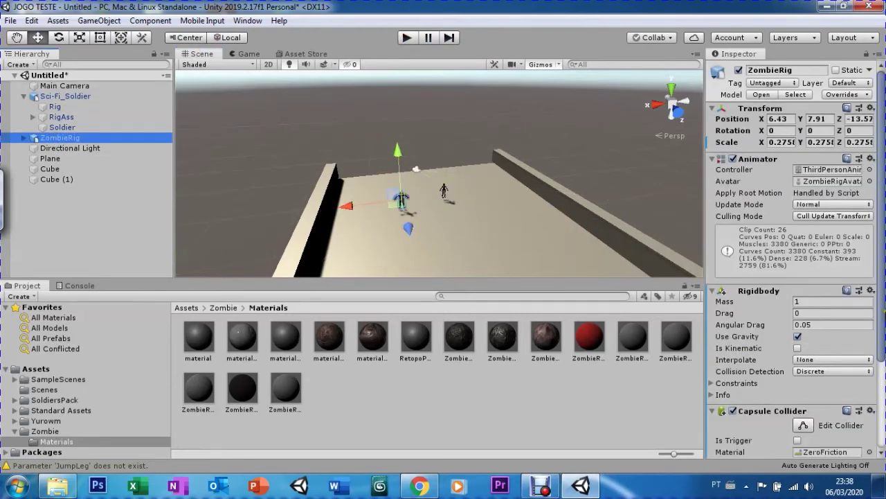
left_click_drag(876, 313, 882, 409)
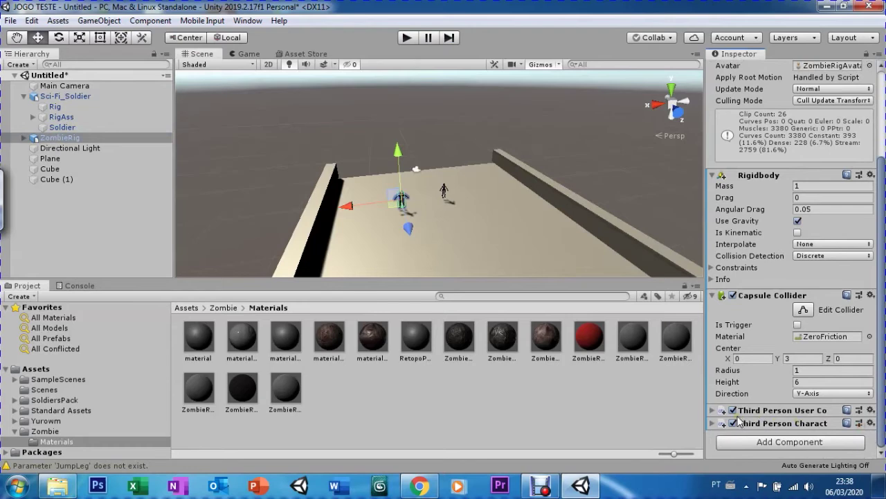
left_click(710, 423)
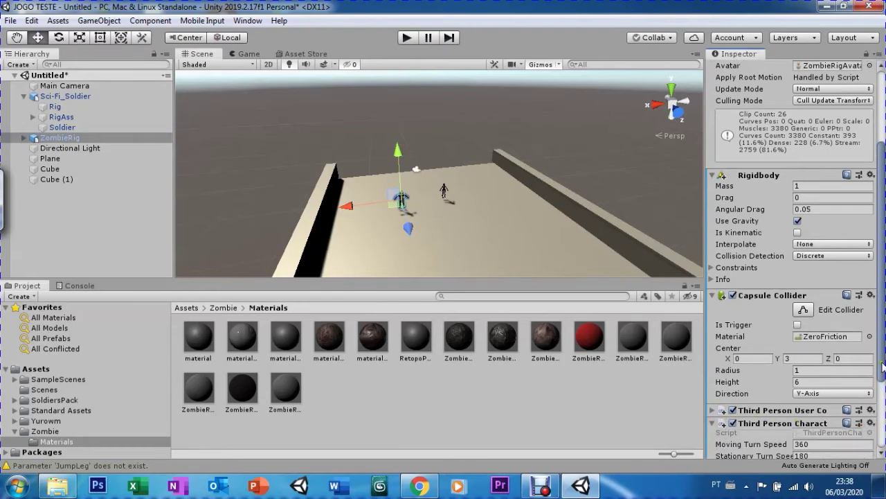
left_click_drag(882, 370, 870, 440)
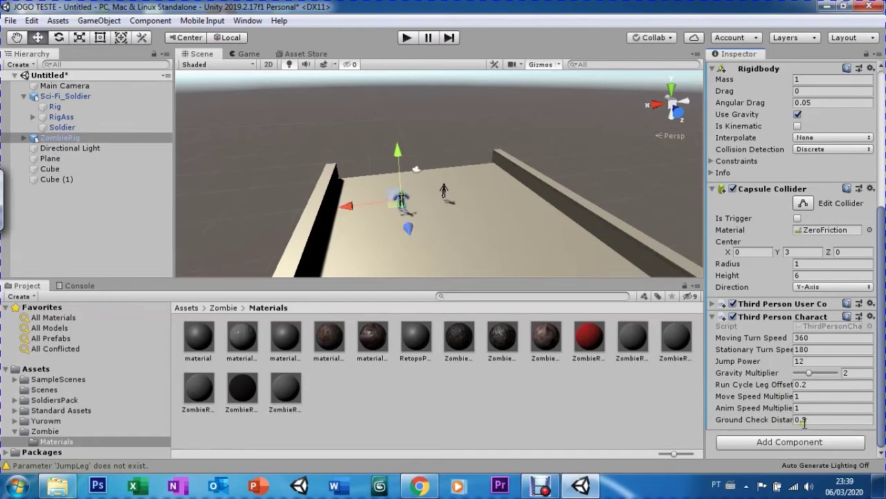
left_click_drag(878, 364, 883, 200)
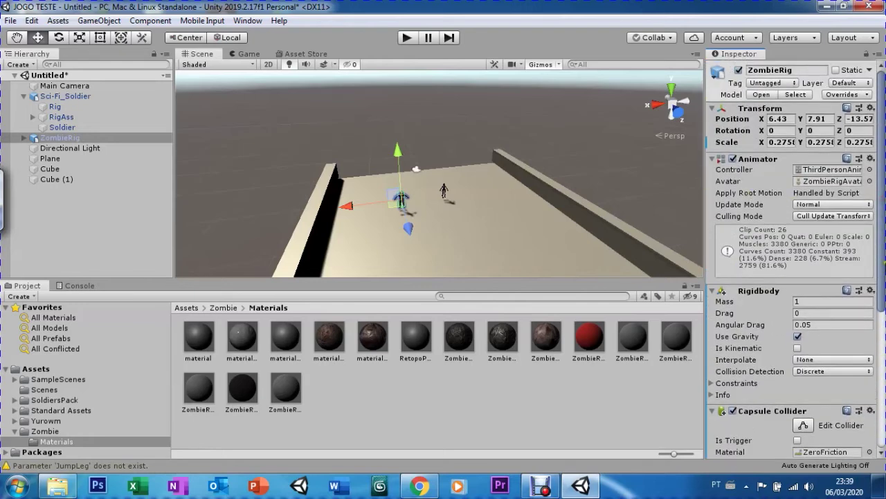
scroll(845, 402, "down", 4)
scroll(845, 401, "down", 2)
scroll(845, 402, "down", 1)
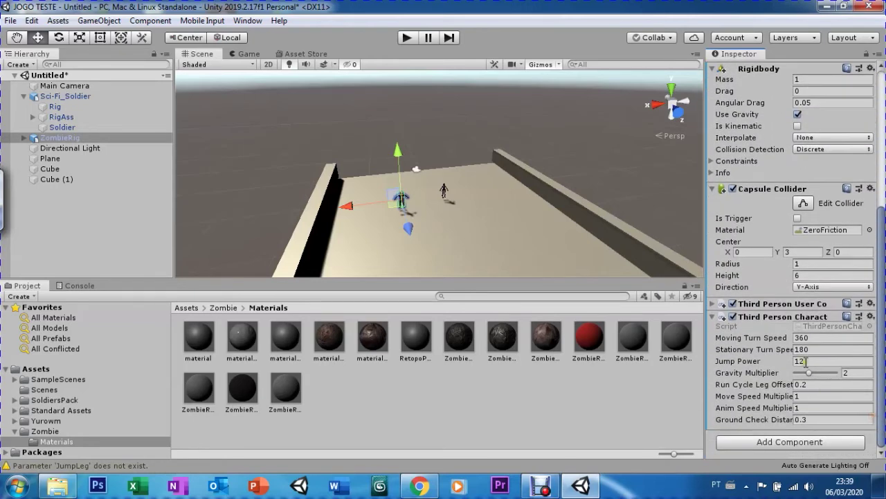
type("6")
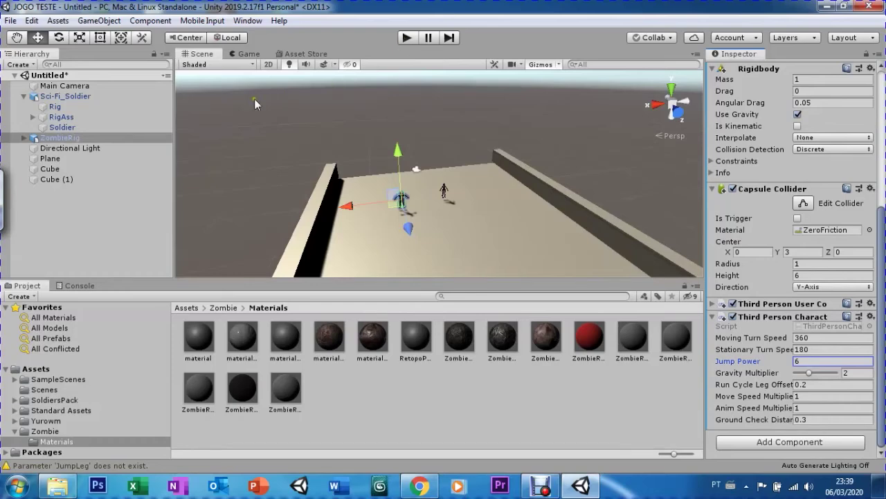
left_click(47, 97)
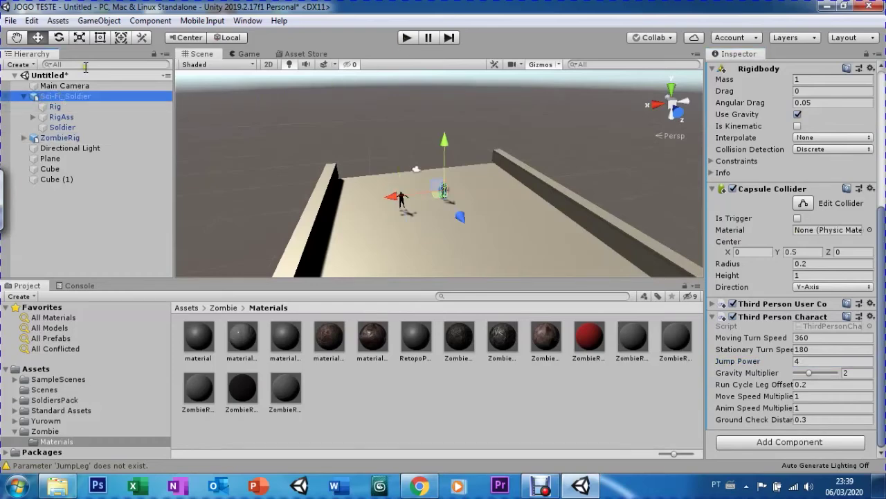
Step: Delete Sci-Fi_Soldier and make Main Camera a child of ZombieRig
key("Delete")
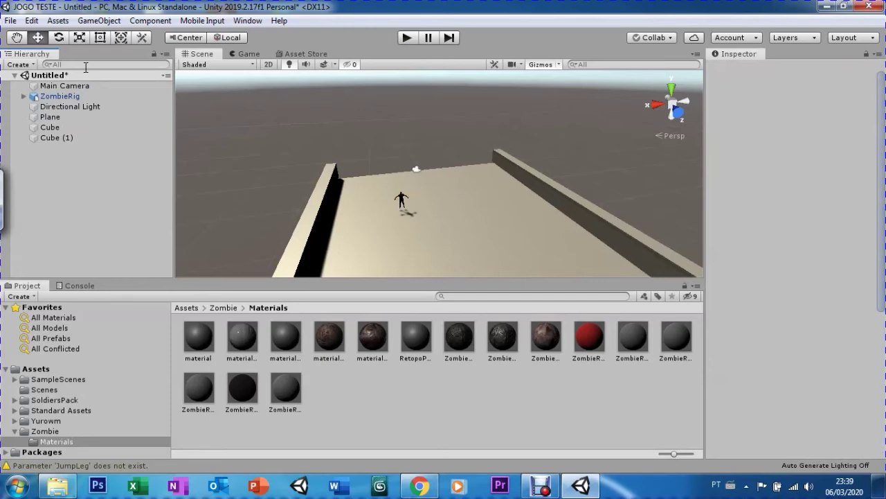
left_click(58, 87)
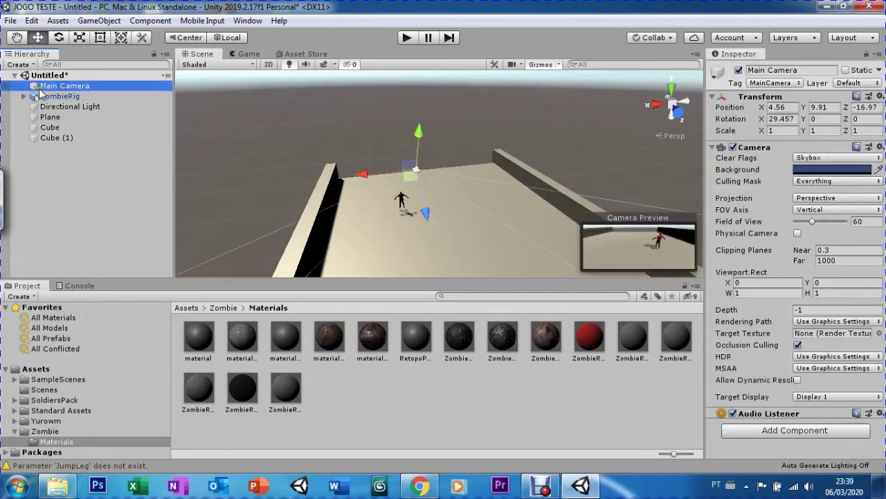
left_click_drag(36, 88, 48, 98)
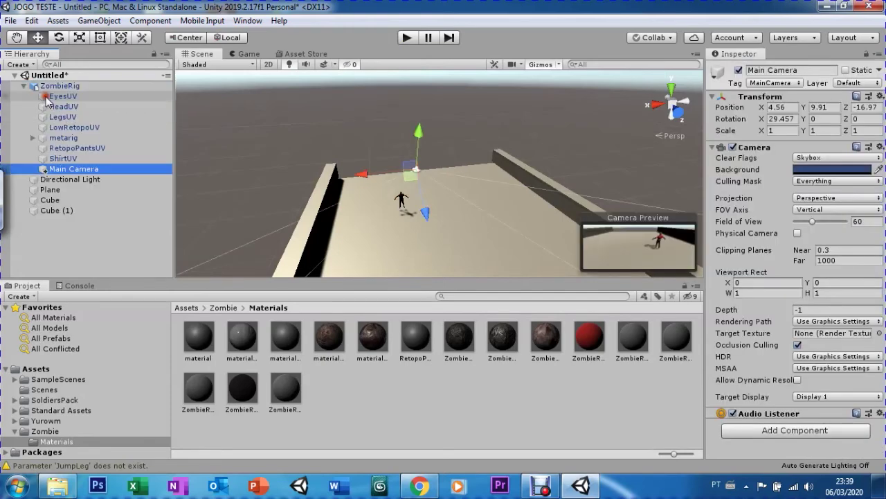
Step: Move the camera close behind the zombie and tilt it down toward it
middle_click_drag(312, 192, 340, 200)
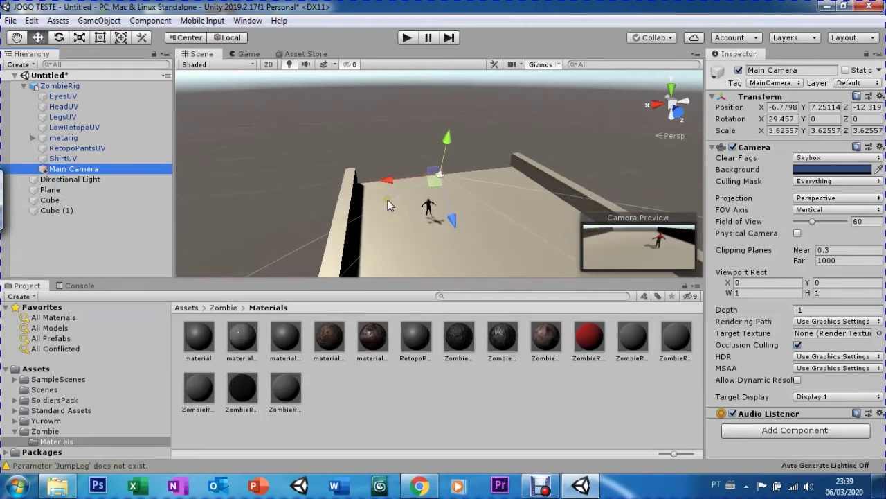
left_click_drag(400, 181, 426, 220)
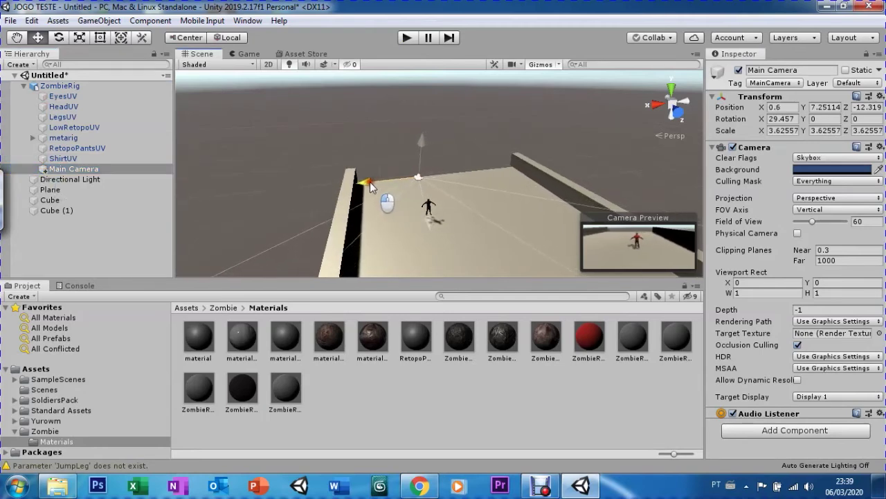
mouse_move(419, 180)
left_mouse_down()
mouse_move(430, 201)
mouse_move(432, 151)
left_mouse_up()
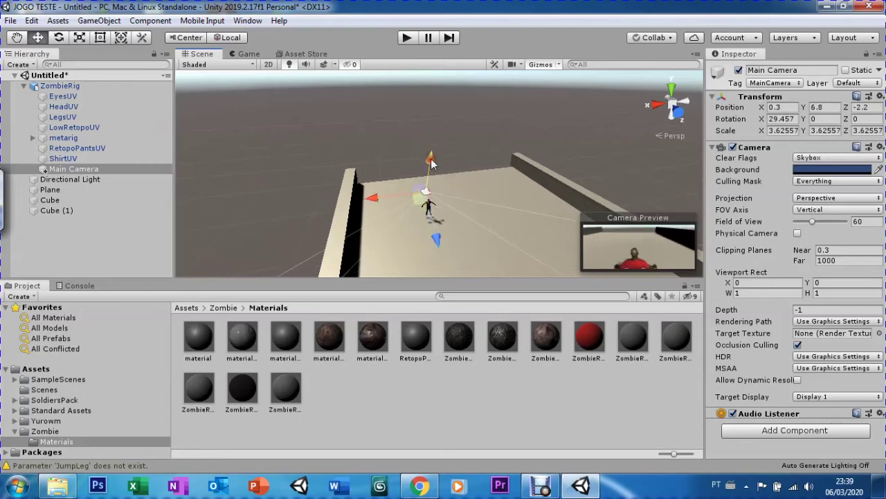
key("e")
left_click_drag(431, 170, 433, 205)
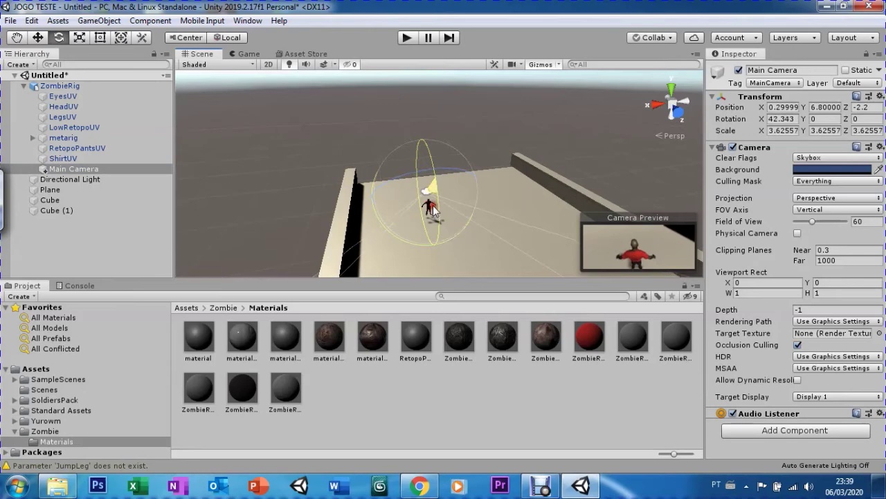
key("w")
Step: Fine-tune the camera to X 0.6, Y 8.2, Z -3.8 with a 32.058 tilt, then play-test
left_click_drag(432, 239, 430, 229)
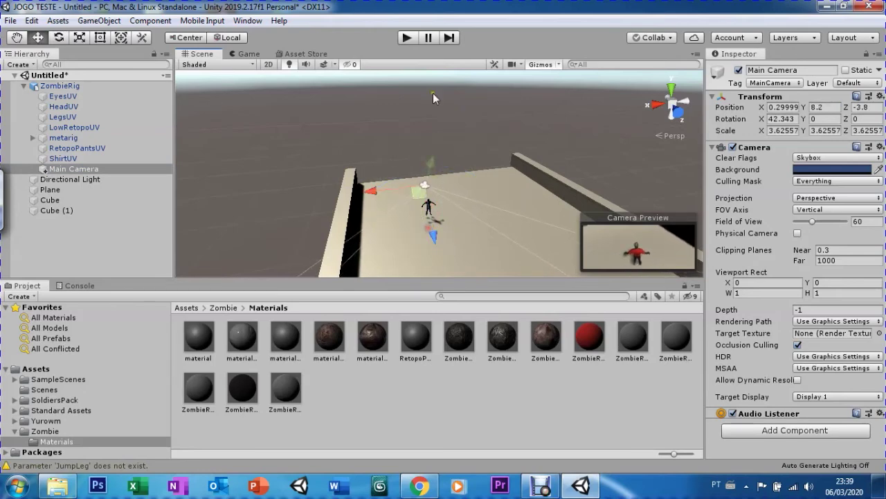
key("e")
left_click_drag(434, 191, 432, 166)
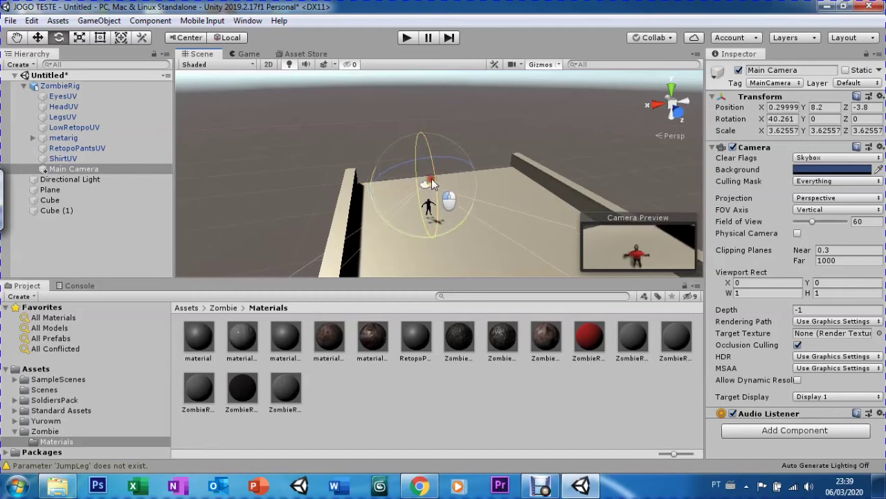
left_click_drag(431, 166, 432, 164)
key("w")
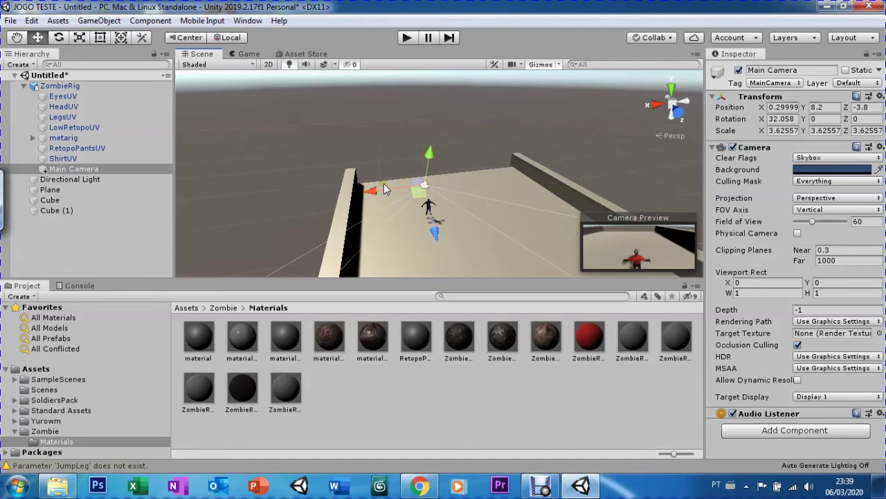
left_click_drag(378, 192, 382, 193)
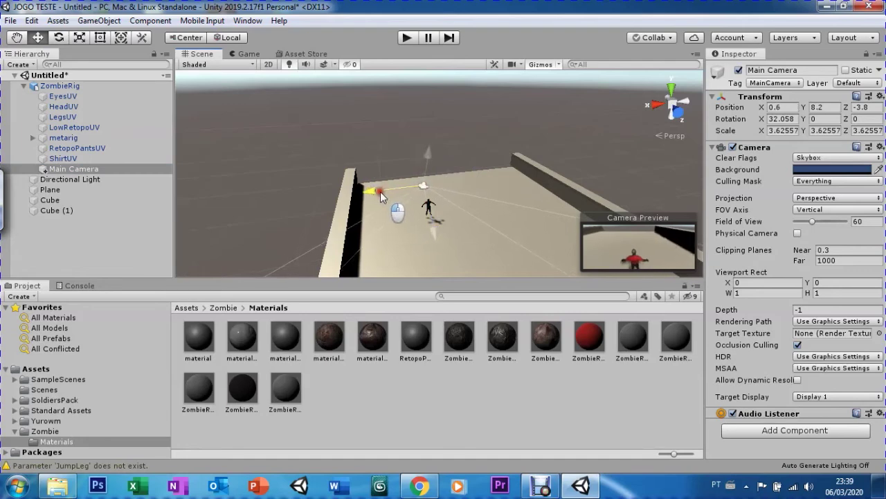
left_click(407, 38)
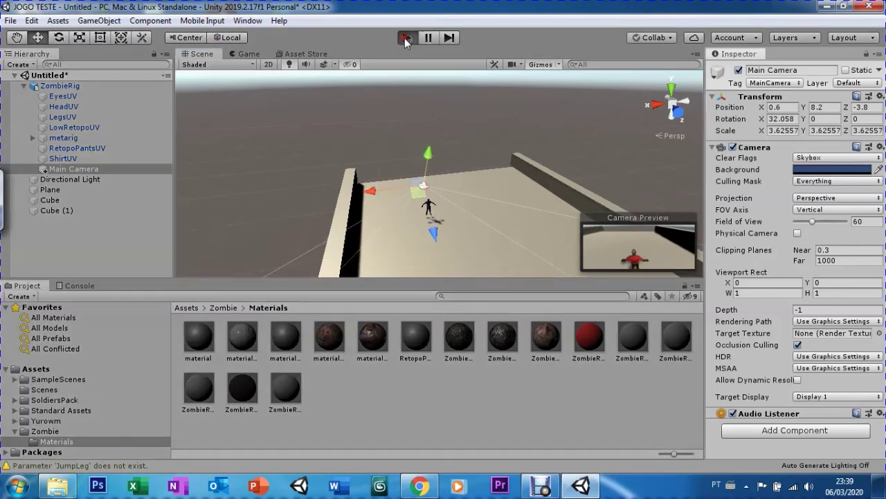